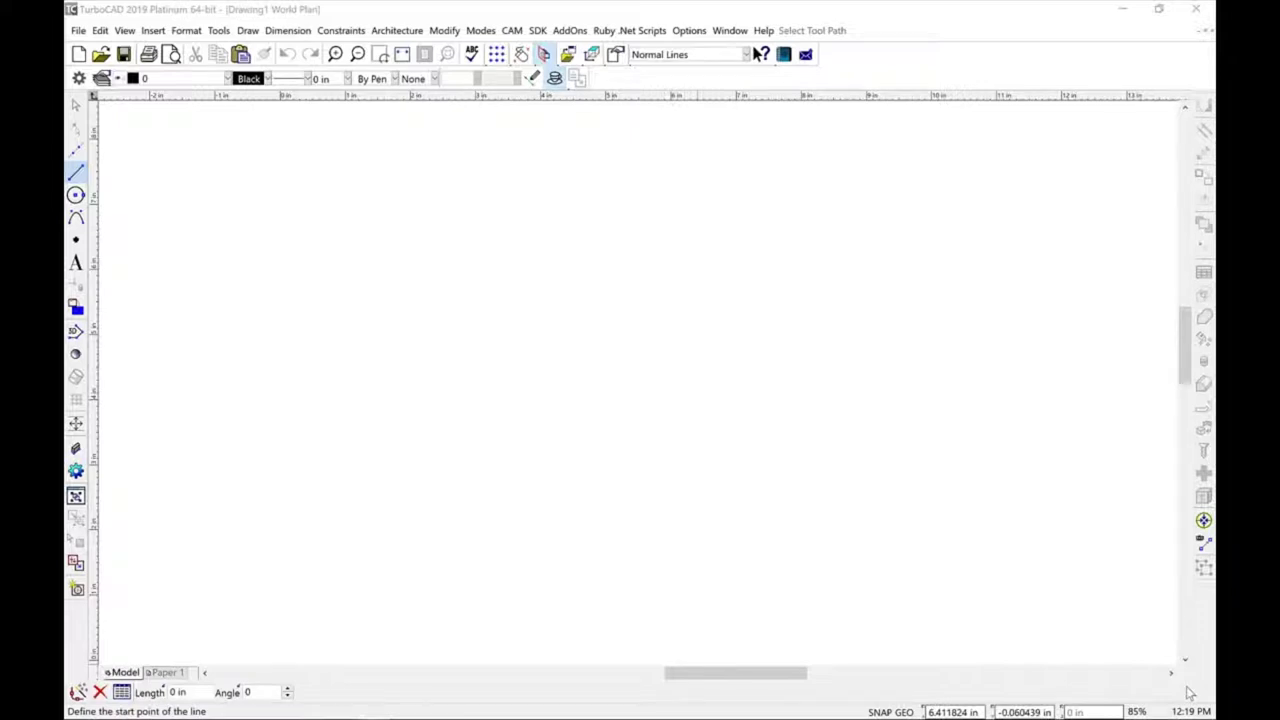
Step: Start from the new blank drawing, Drawing4
mouse_move(1141, 712)
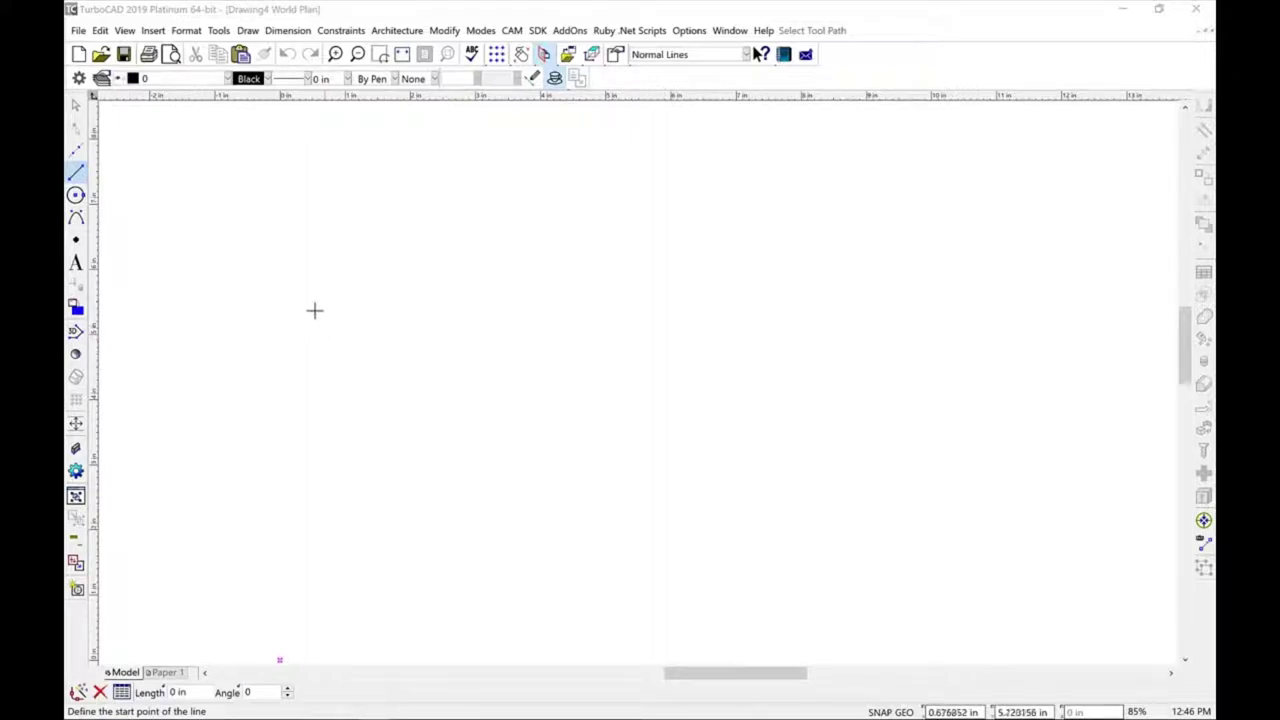
Step: Create a PDF underlay named 767 from boeing757OneView.pdf, sheet 1, in the Underlay Manager
left_click(218, 30)
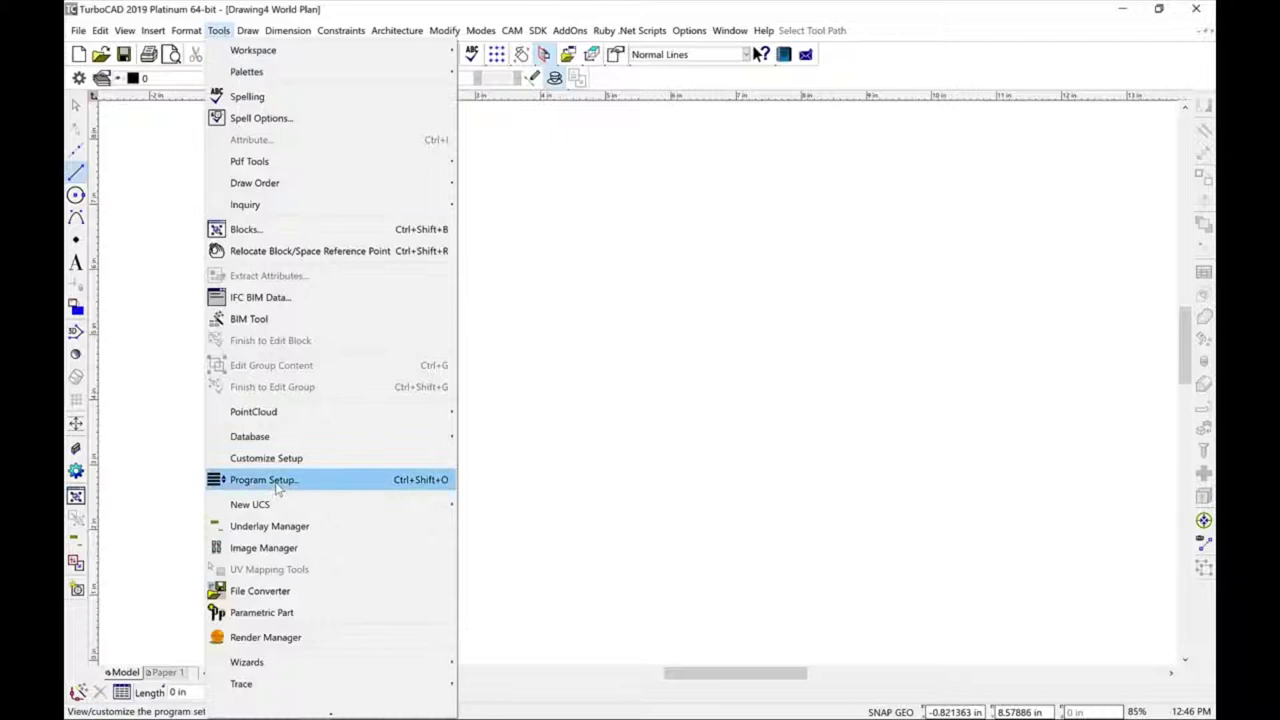
left_click(279, 530)
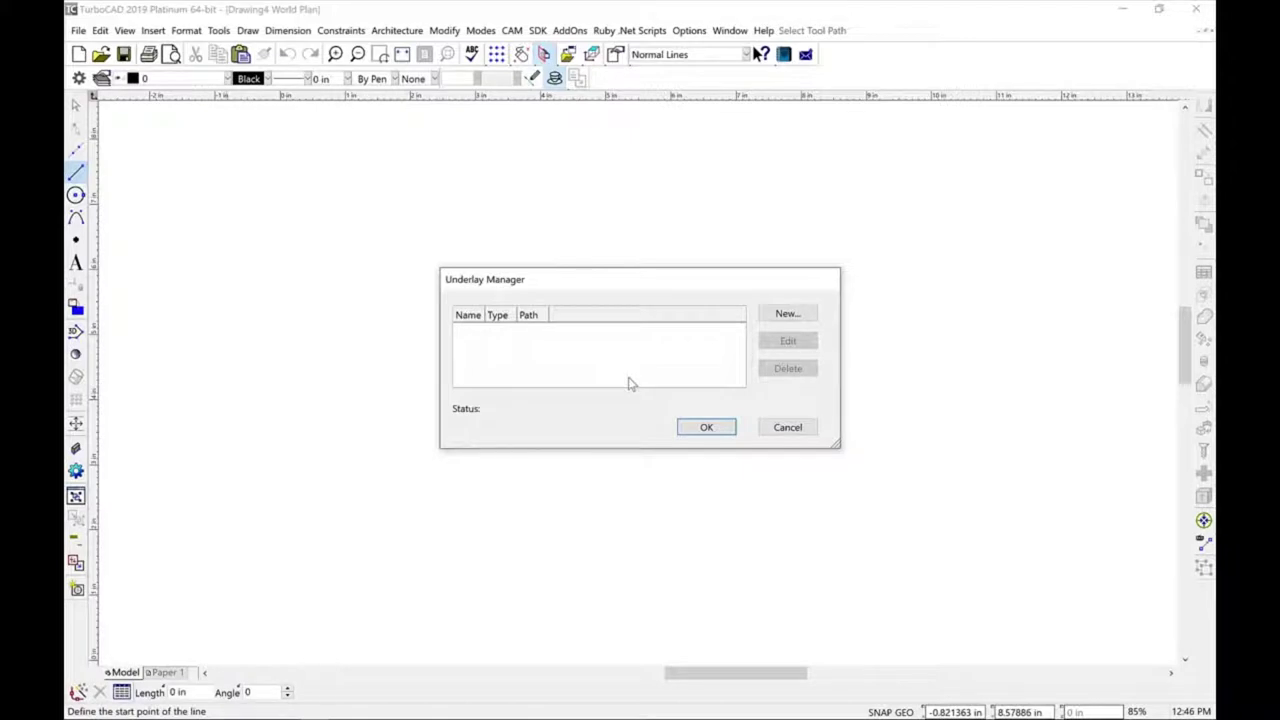
left_click(786, 314)
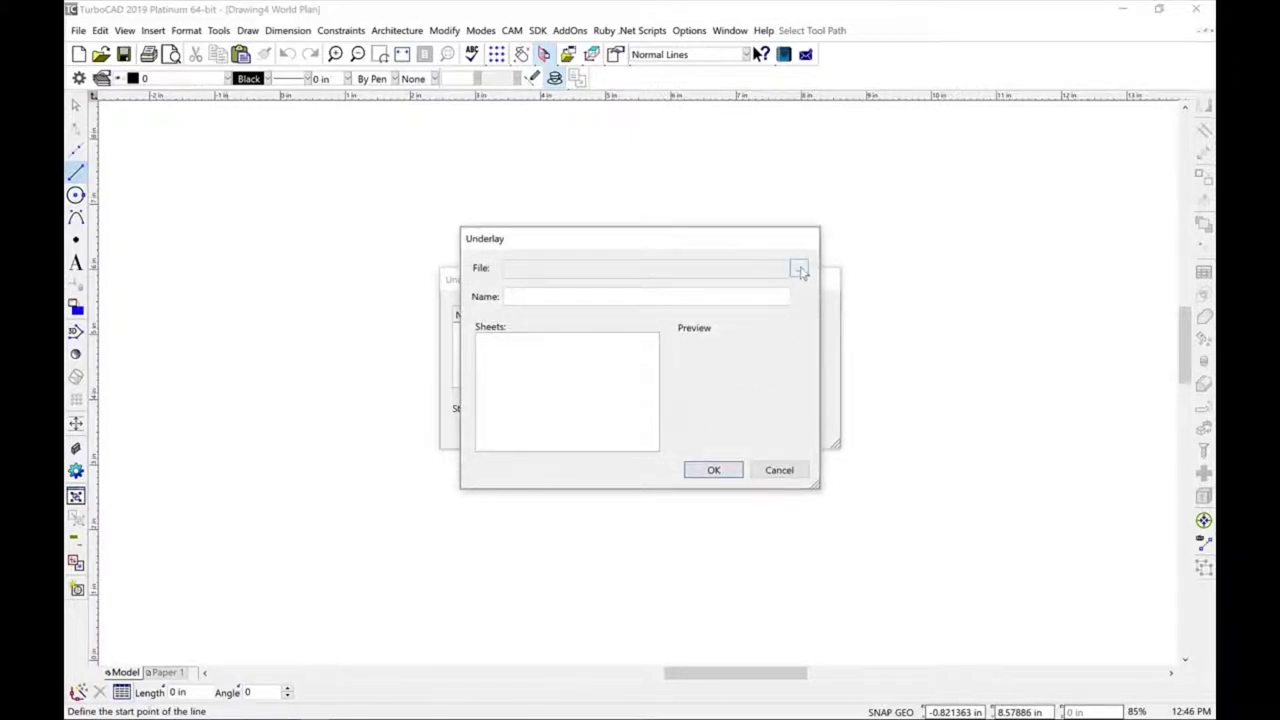
left_click(800, 270)
left_click(592, 304)
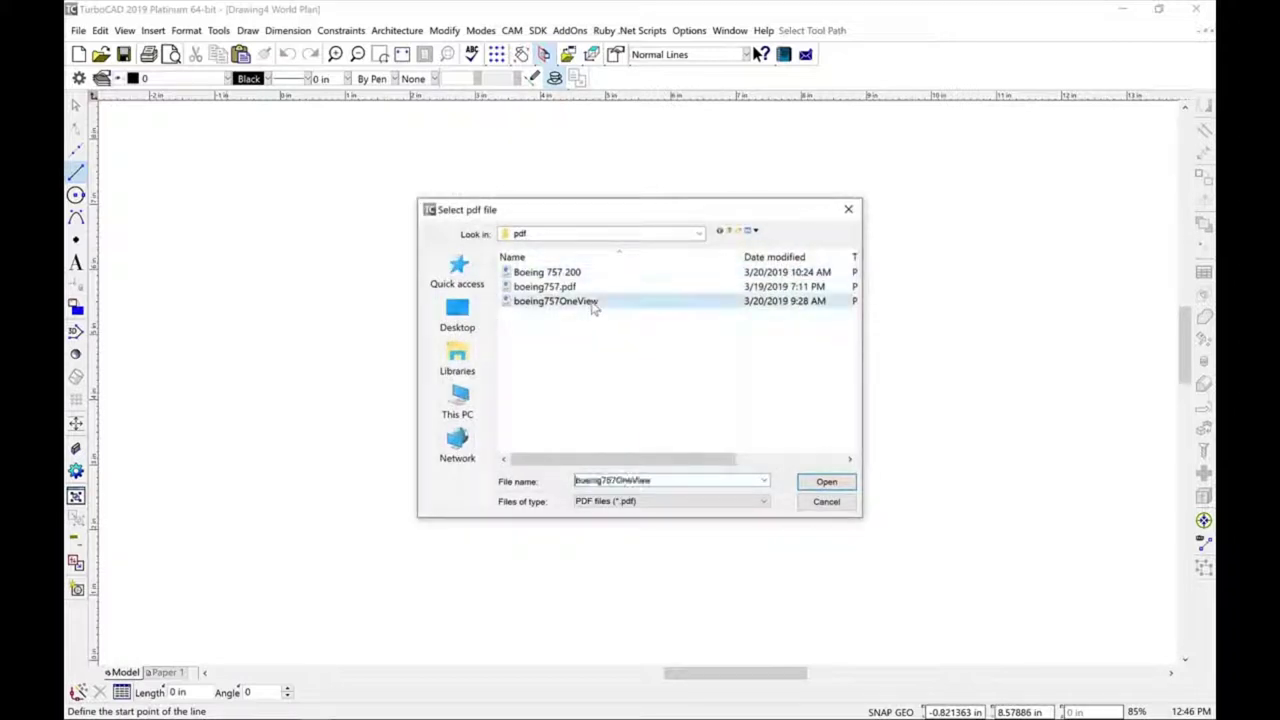
left_click(824, 482)
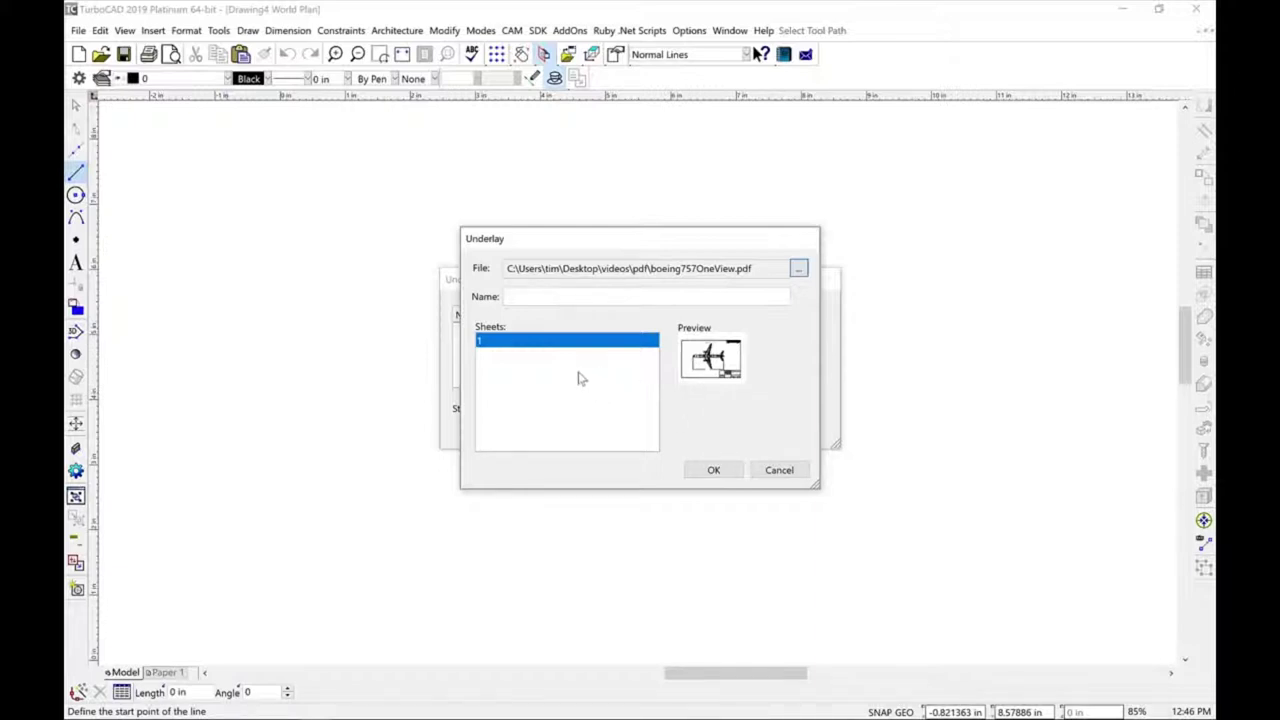
left_click(530, 298)
type("767")
key("Return")
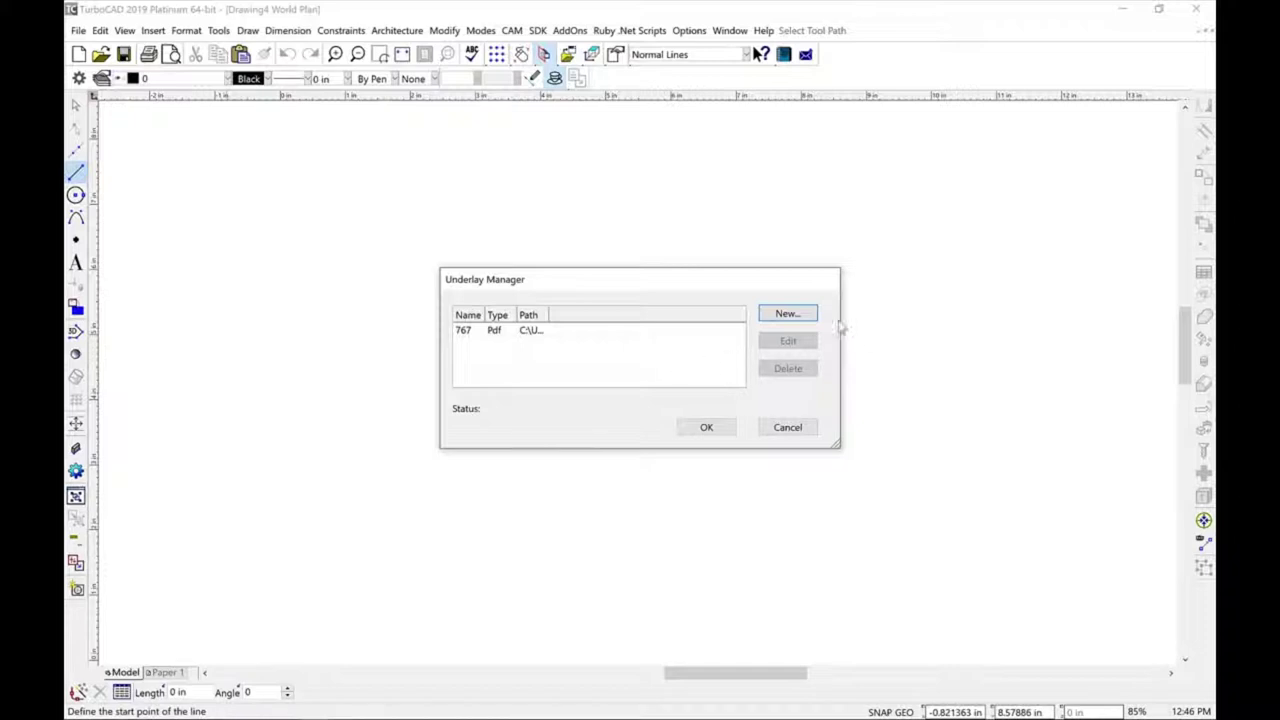
Step: Insert the 767 underlay, placing the Boeing 757-200 sheet by two corners near the centre
left_click(707, 427)
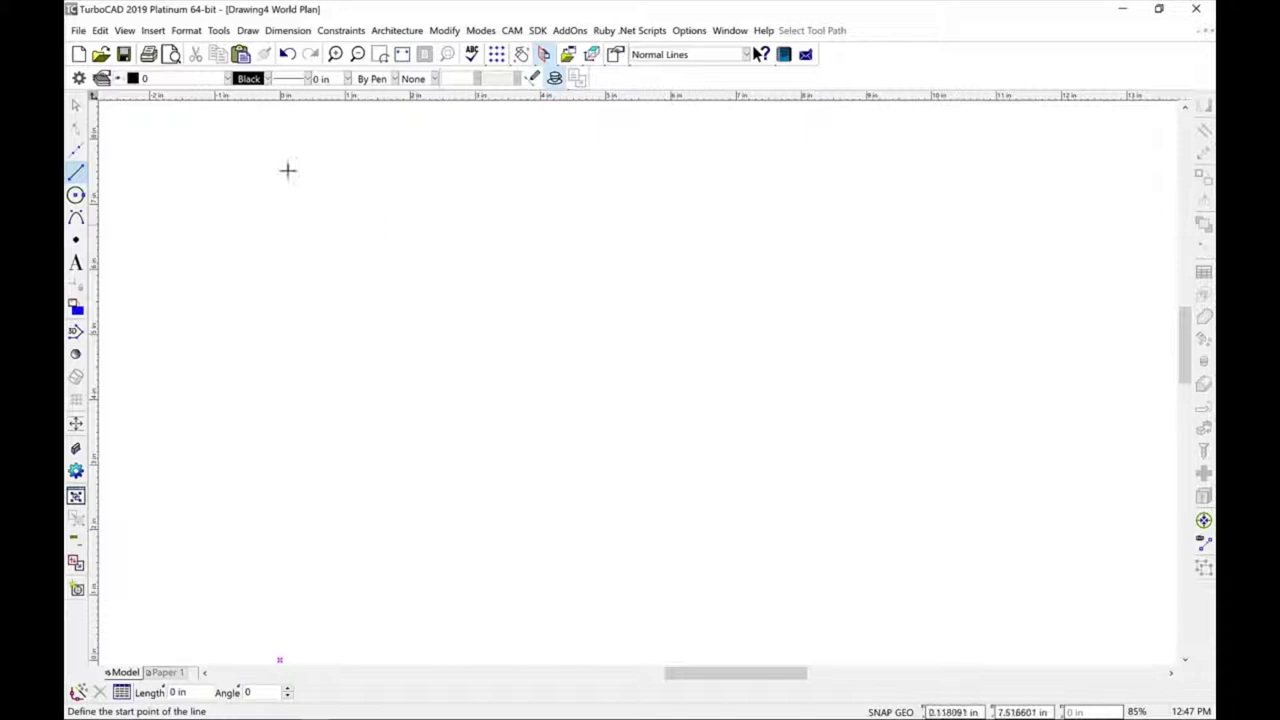
left_click(155, 30)
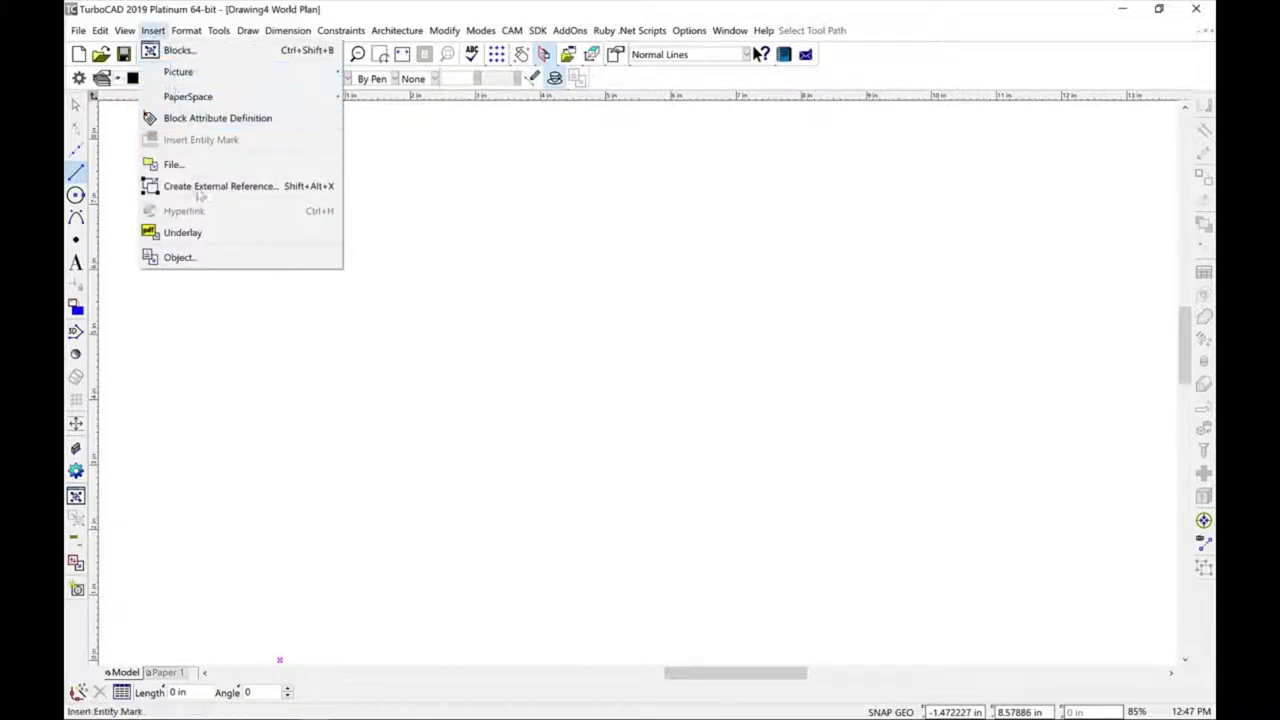
left_click(190, 233)
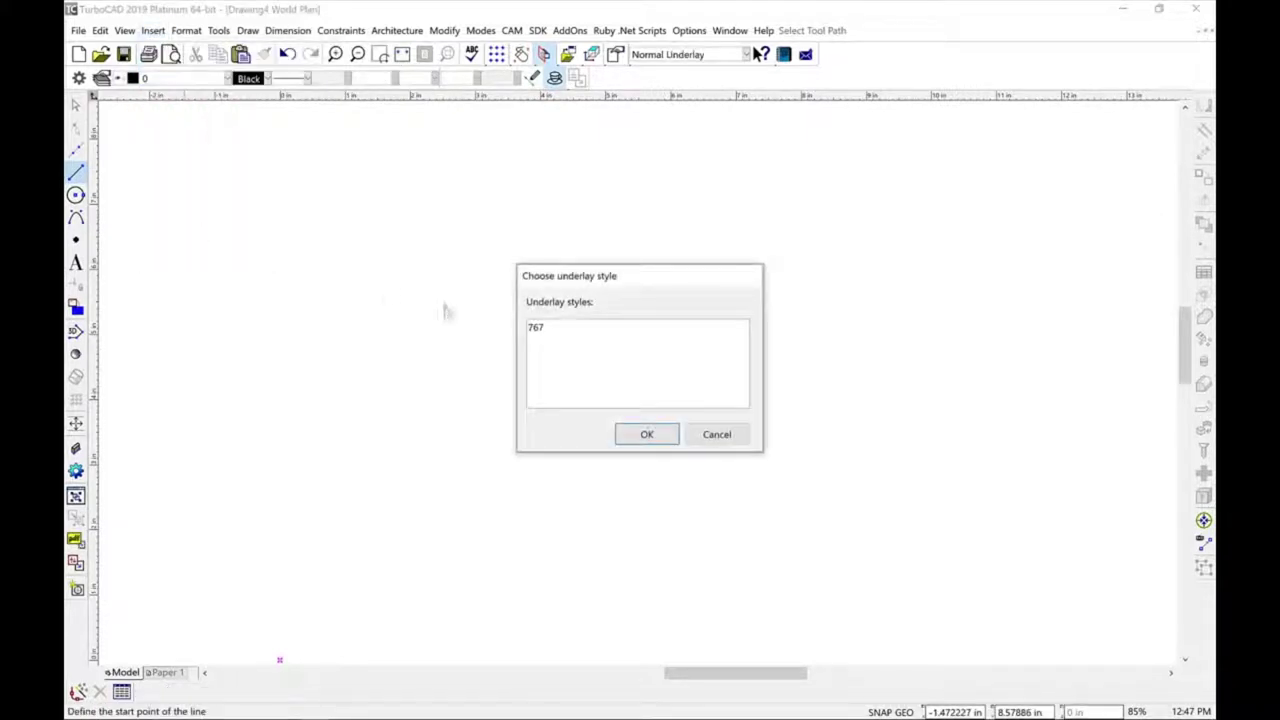
left_click(540, 329)
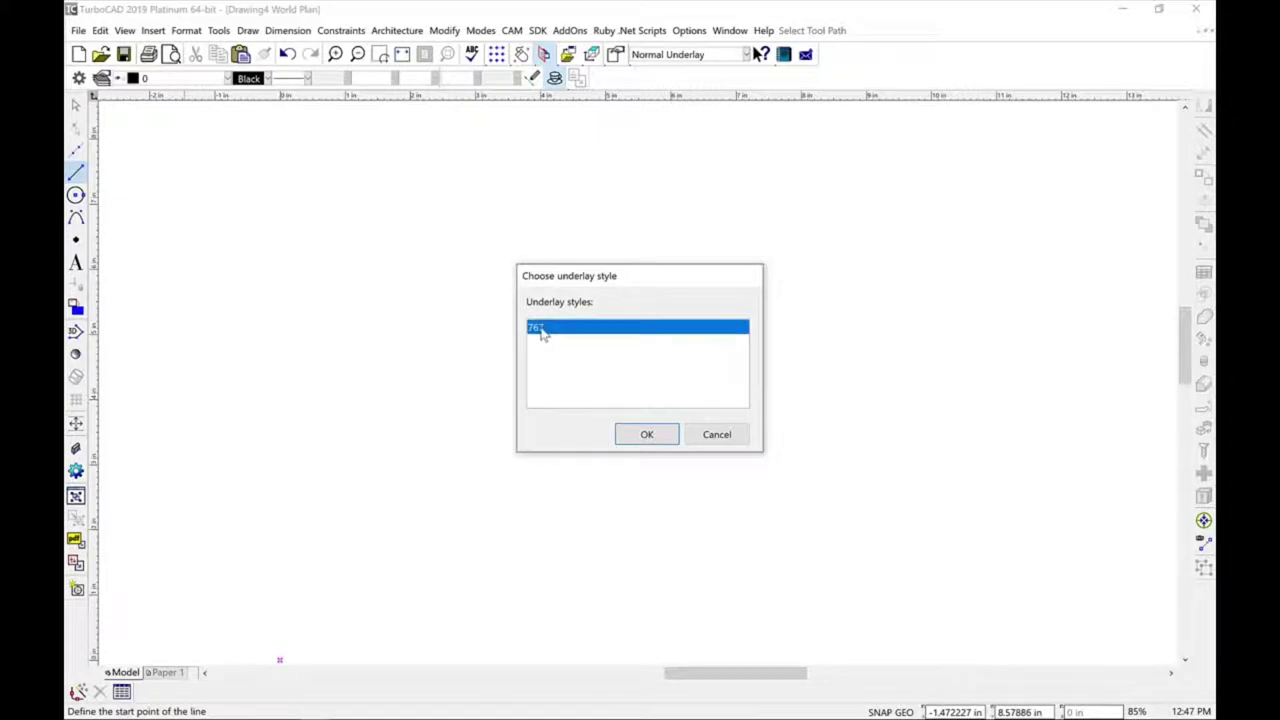
left_click(646, 434)
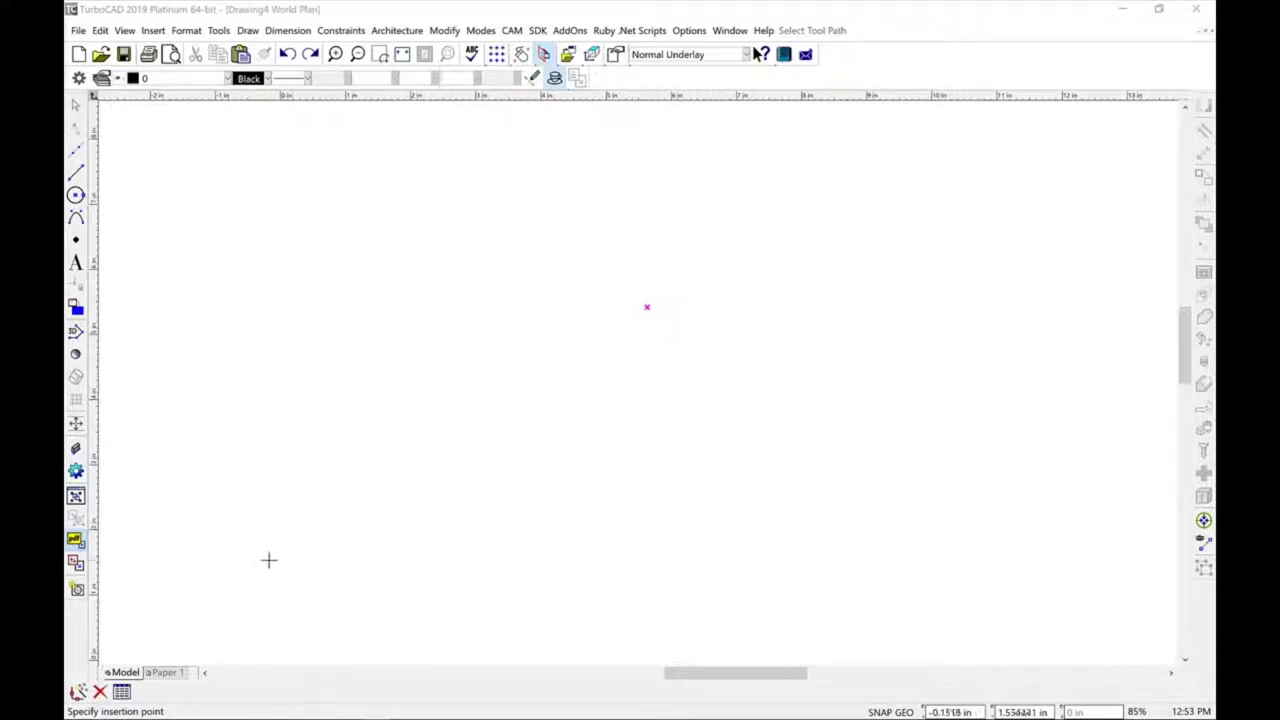
left_click(260, 560)
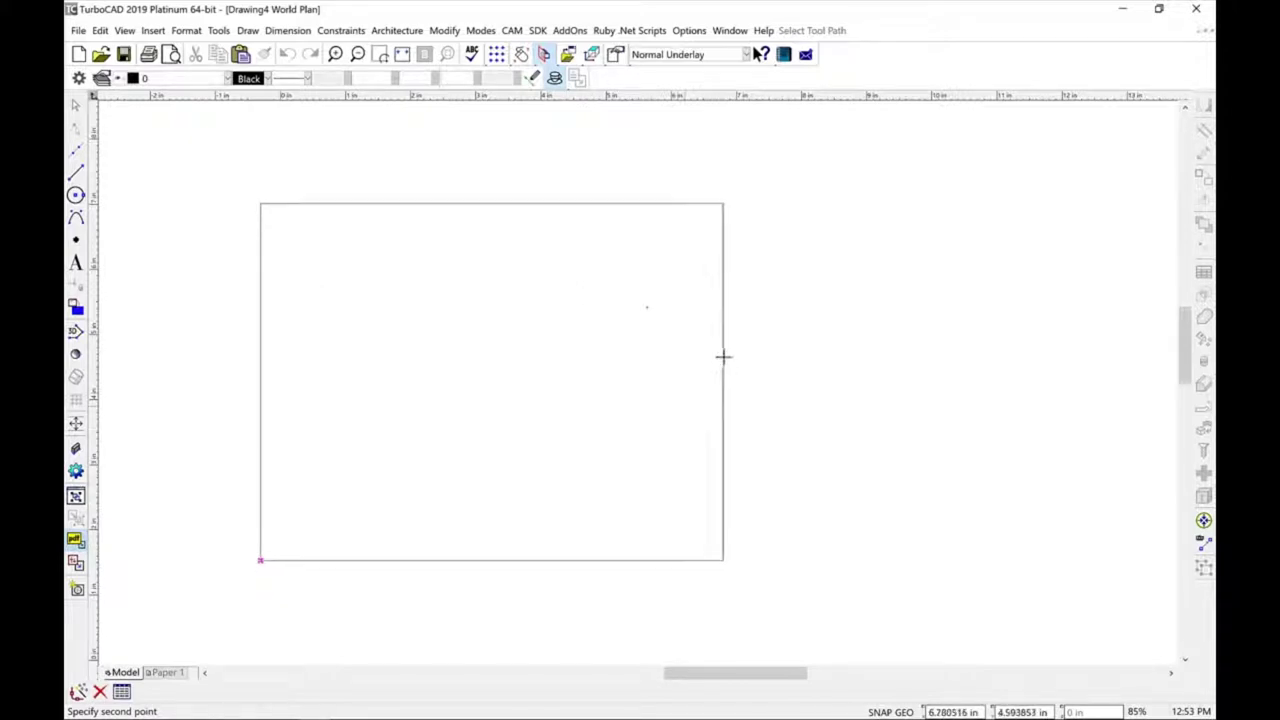
left_click(735, 255)
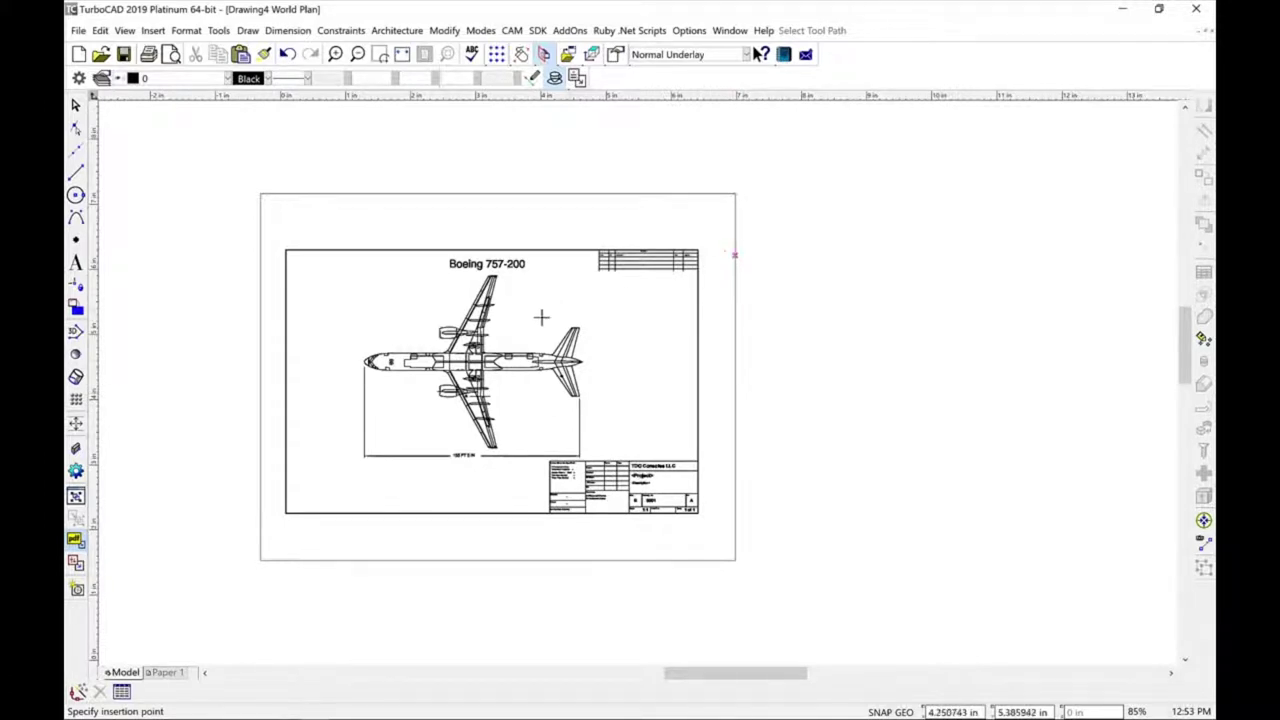
Step: Zoom in on the tail and draw a vertical line about 1.05 in between its upper and lower tips
scroll(458, 360, "up", 2)
scroll(792, 233, "up", 5)
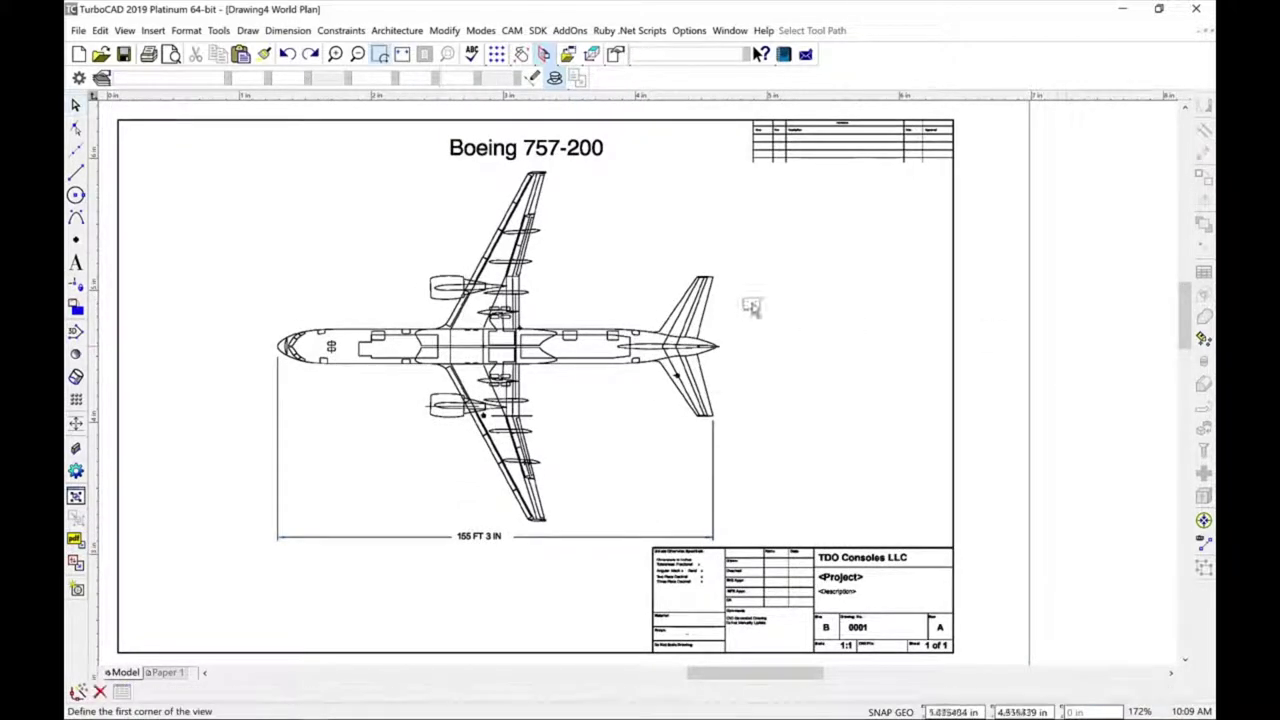
left_click(640, 254)
left_click(761, 437)
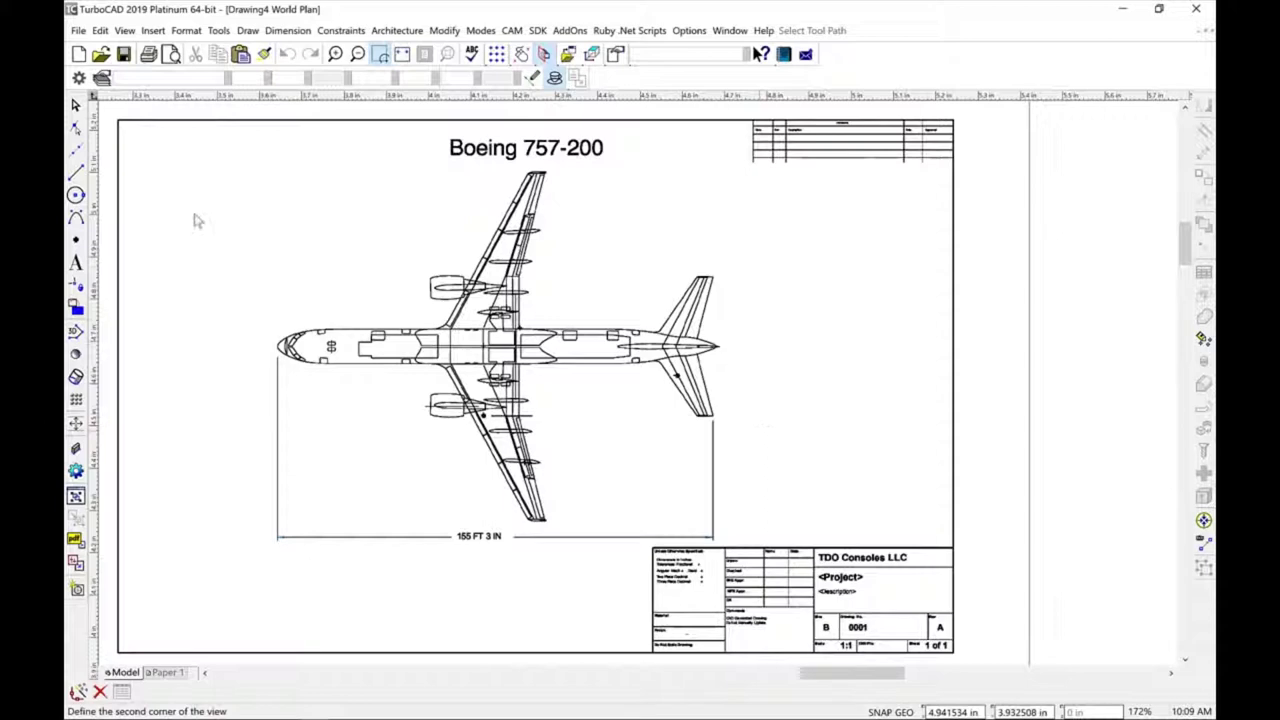
left_click(75, 172)
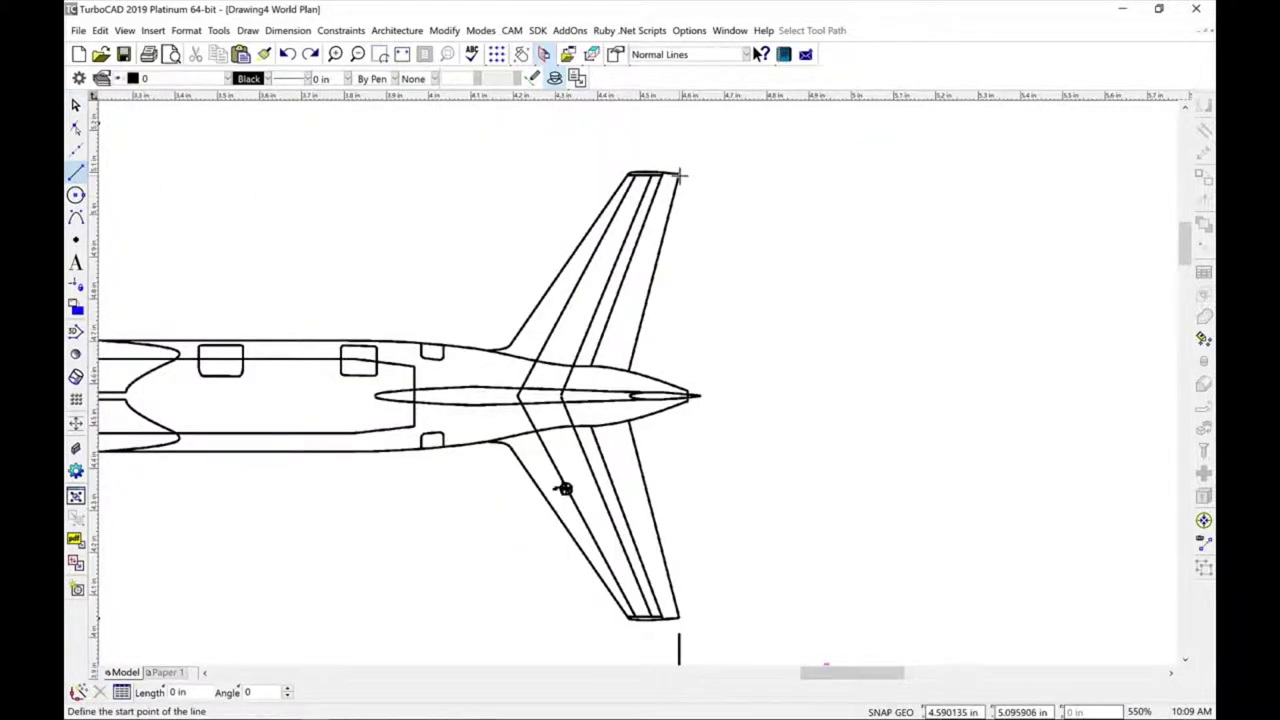
left_click(679, 176)
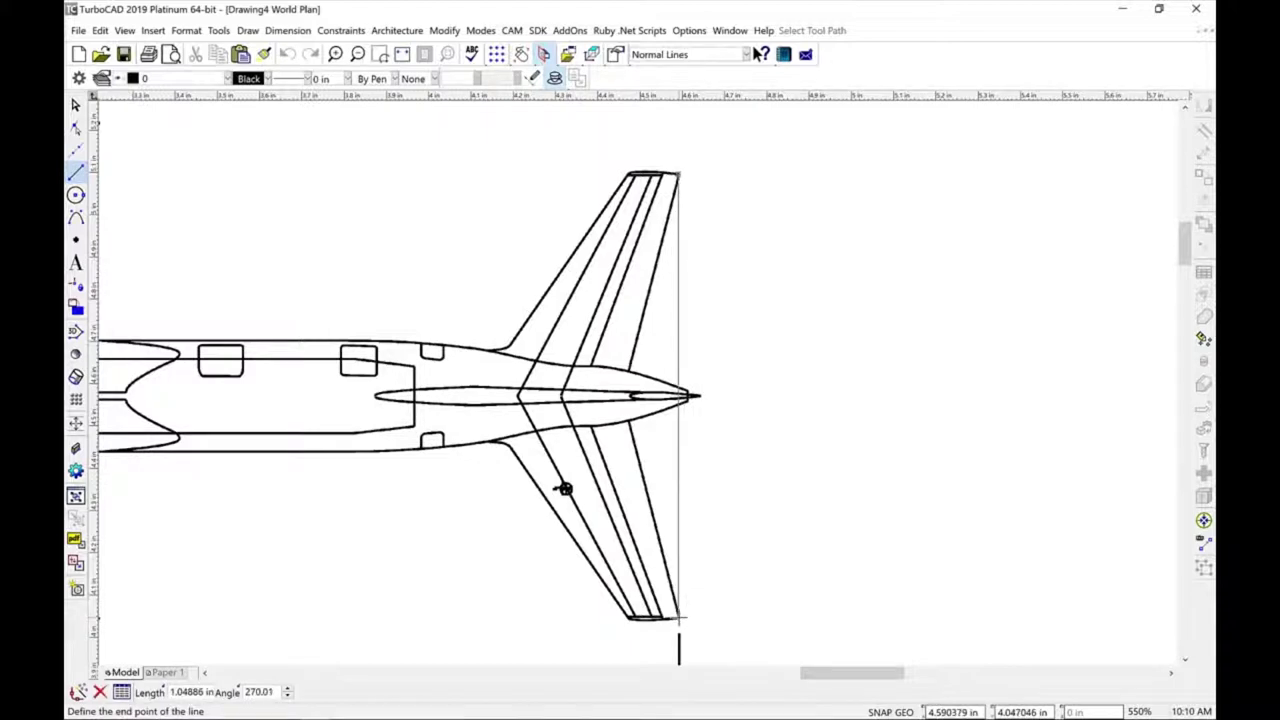
left_click(679, 618)
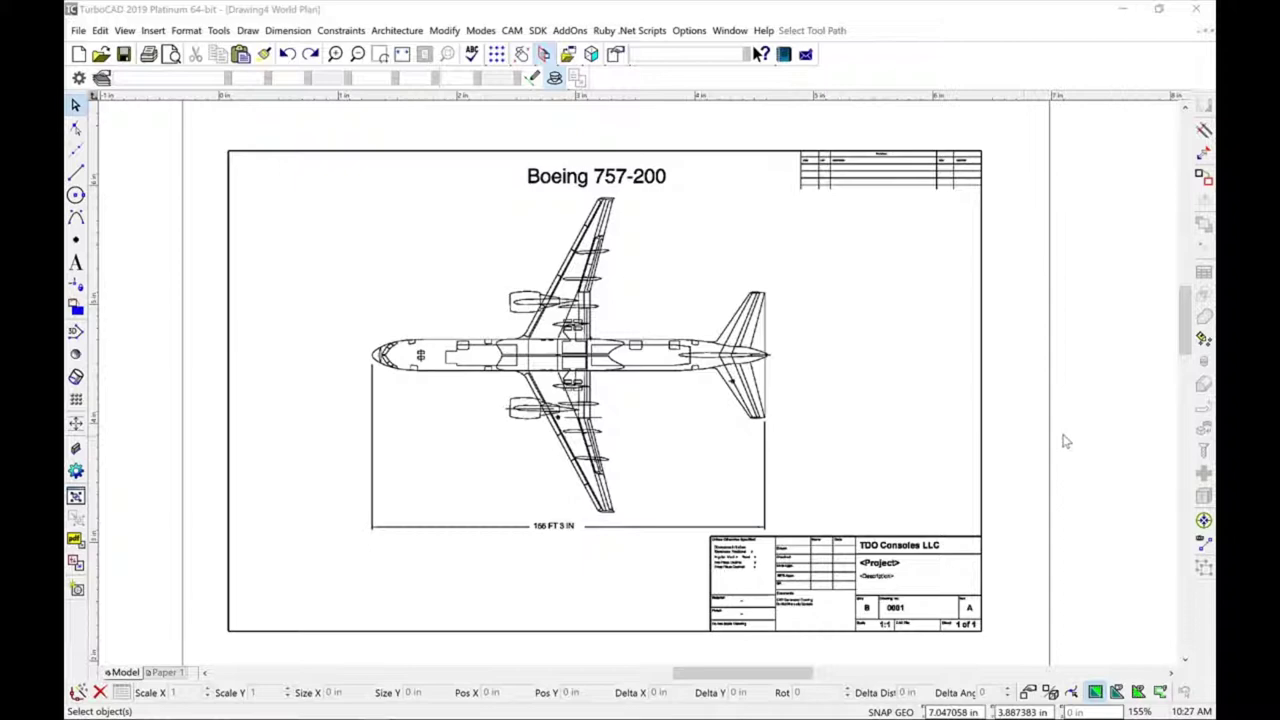
Step: Window-select the Boeing underlay and explode it into vector graphics
left_click_drag(1117, 418, 908, 477)
left_click(444, 30)
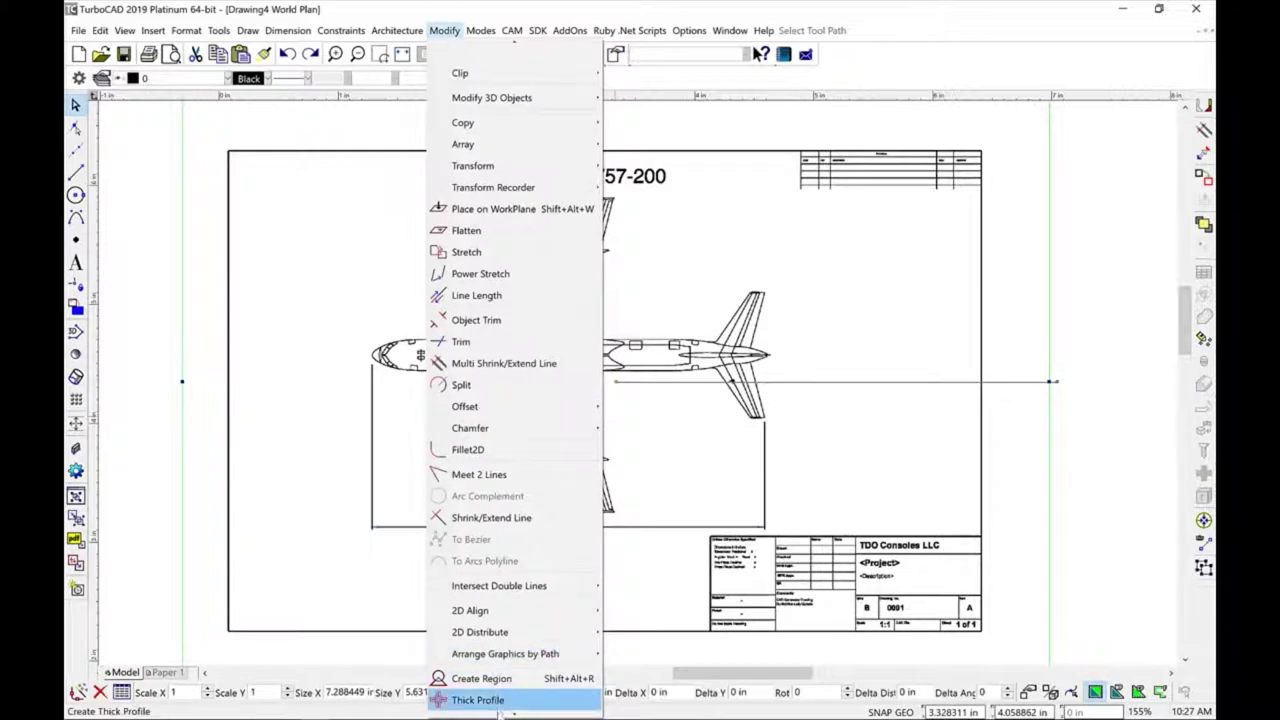
mouse_move(500, 711)
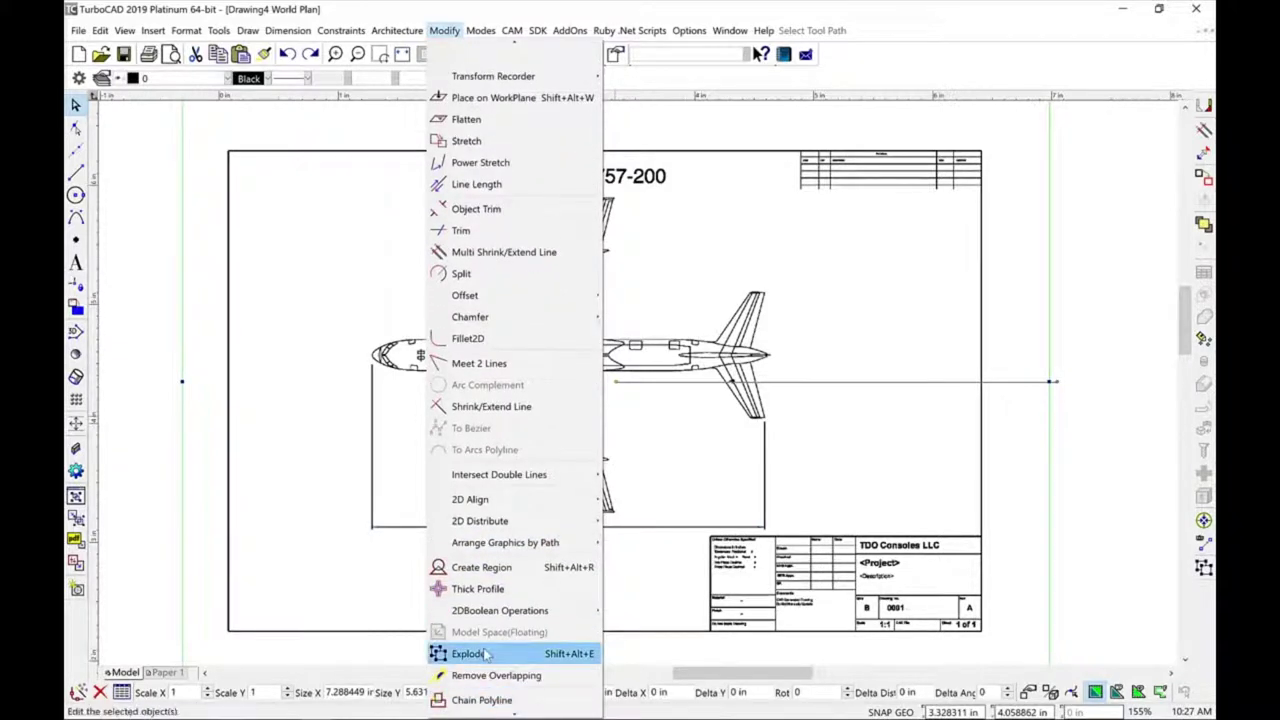
left_click(470, 653)
key("Escape")
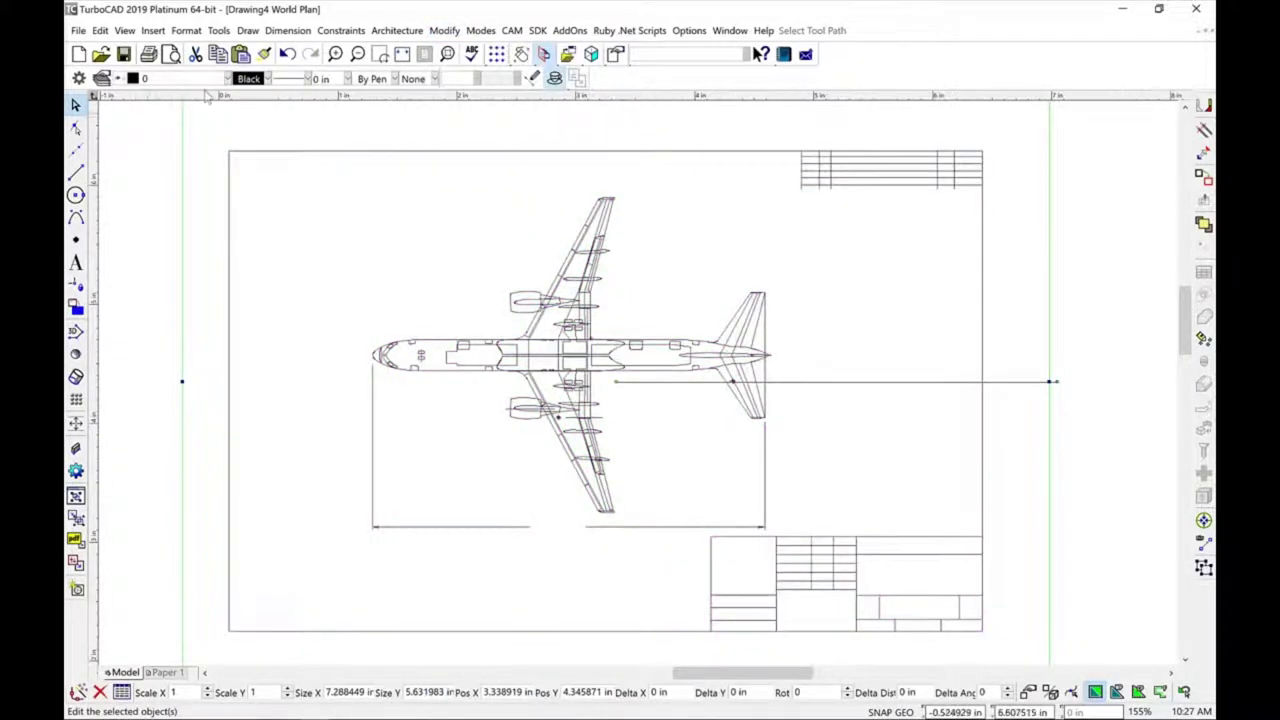
Step: Show the Selection Info palette
left_click(224, 32)
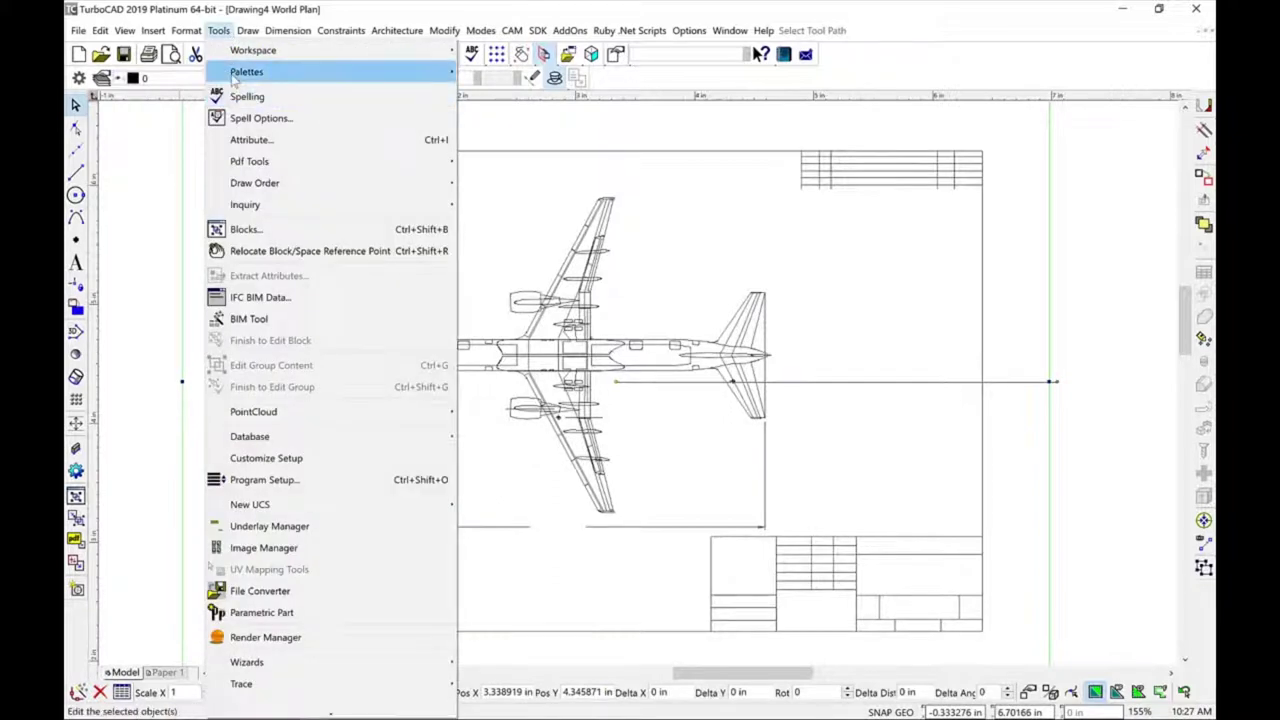
mouse_move(250, 72)
left_click(510, 116)
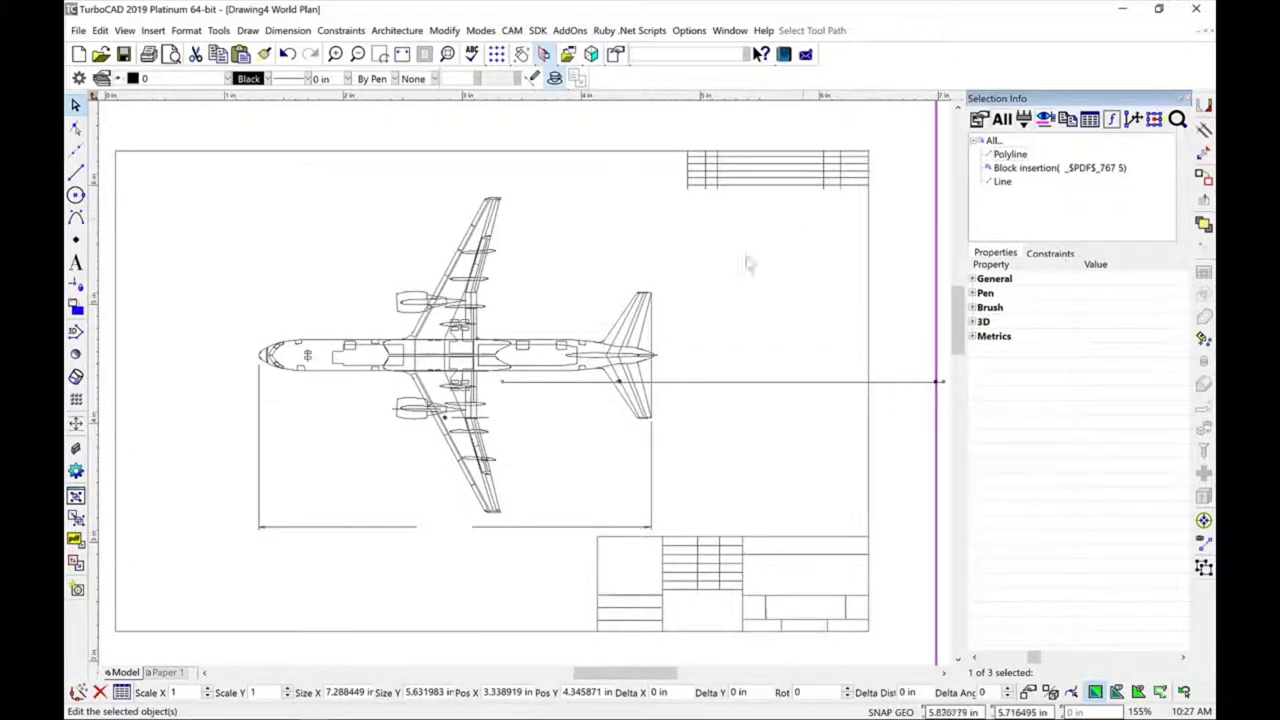
Step: Explode the aircraft block insertion into a group of graphics
left_click(638, 340)
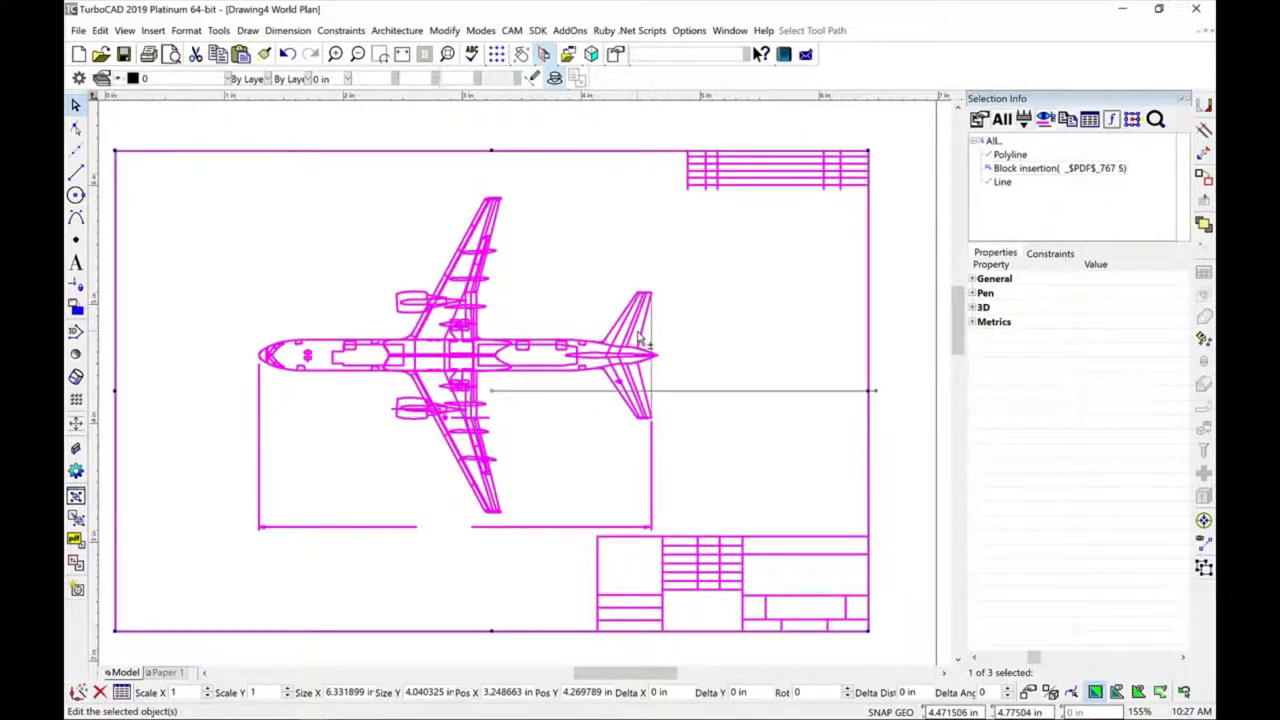
key("ctrl+e")
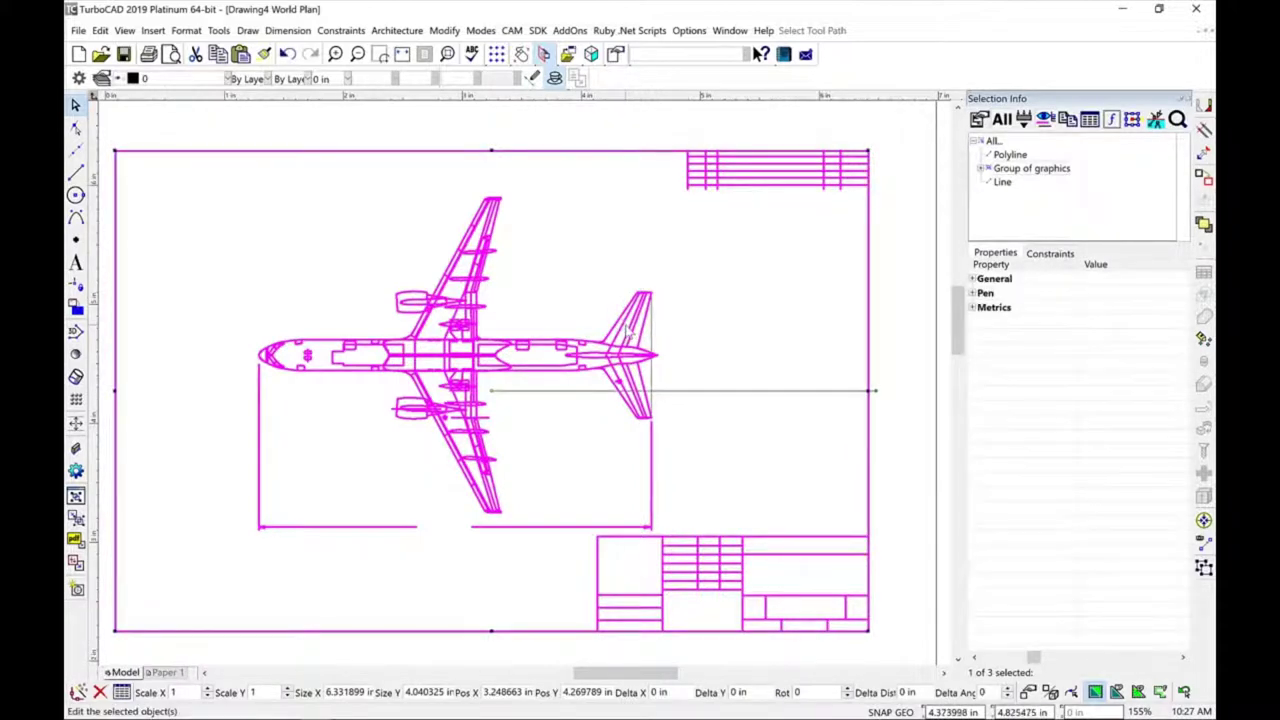
left_click(870, 340)
left_click(843, 385)
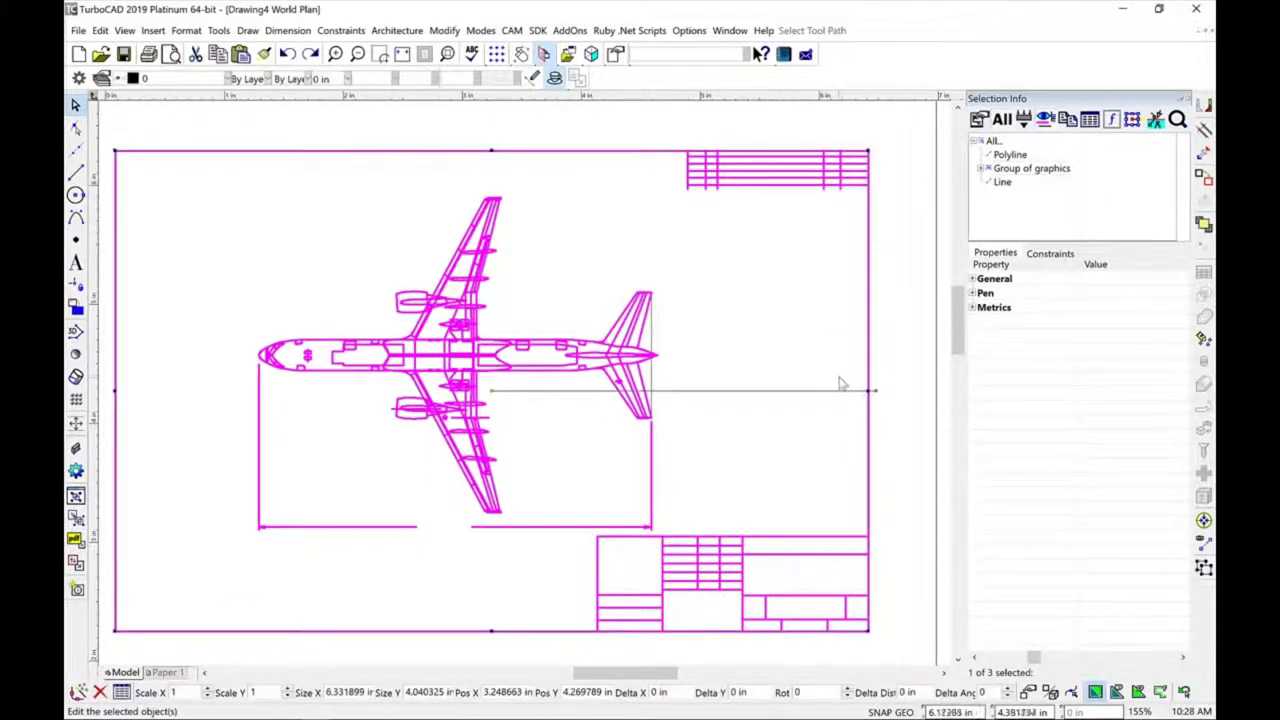
Step: Explode the tail section group into separate pieces
key("ctrl+a")
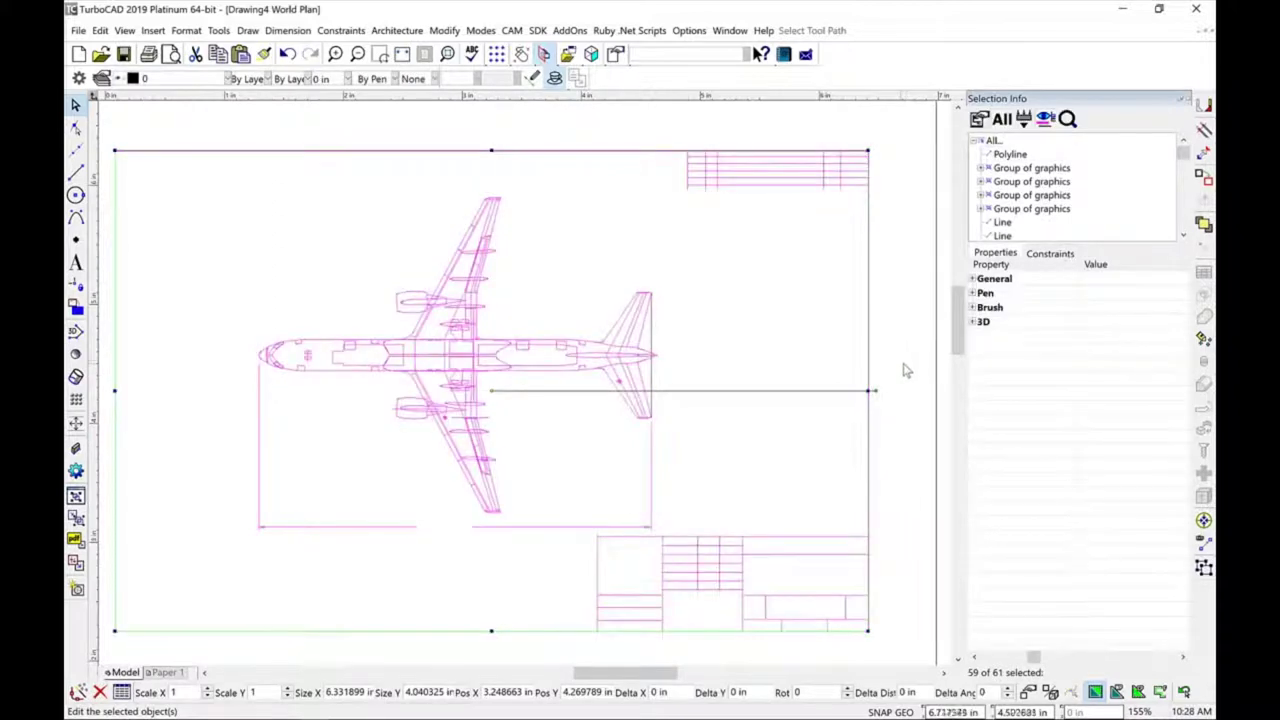
key("Escape")
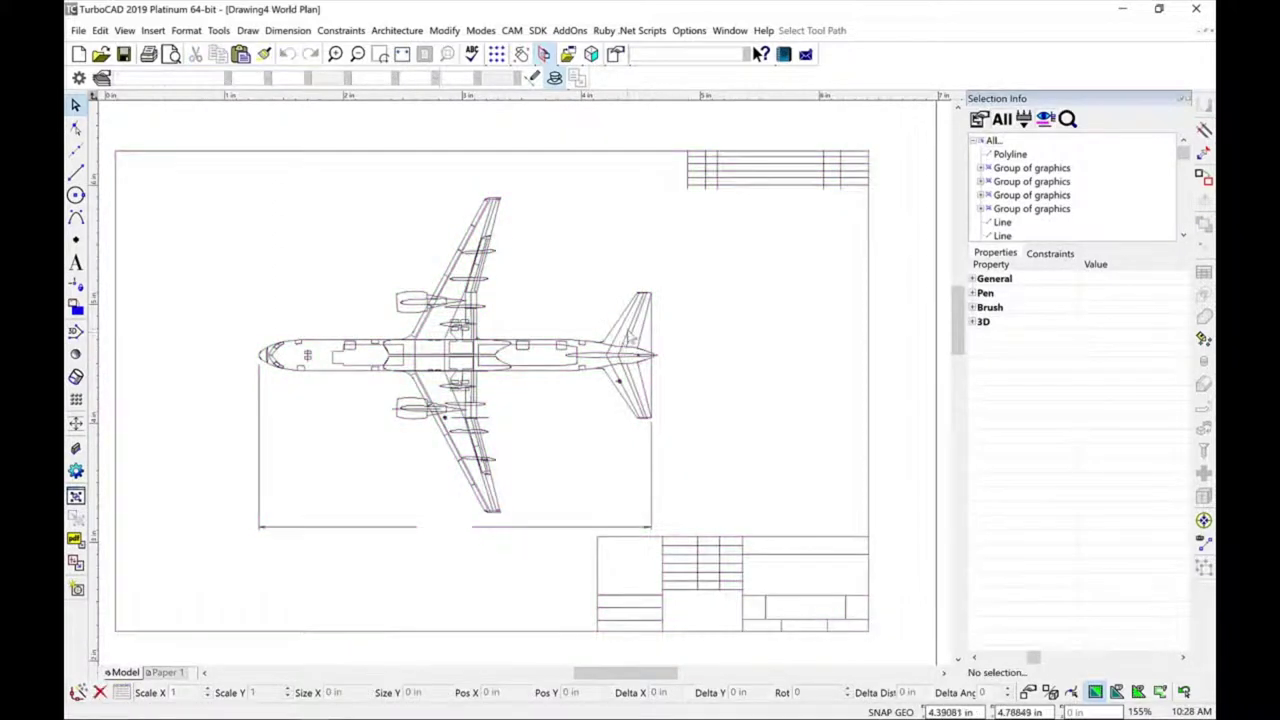
left_click(629, 338)
key("ctrl+e")
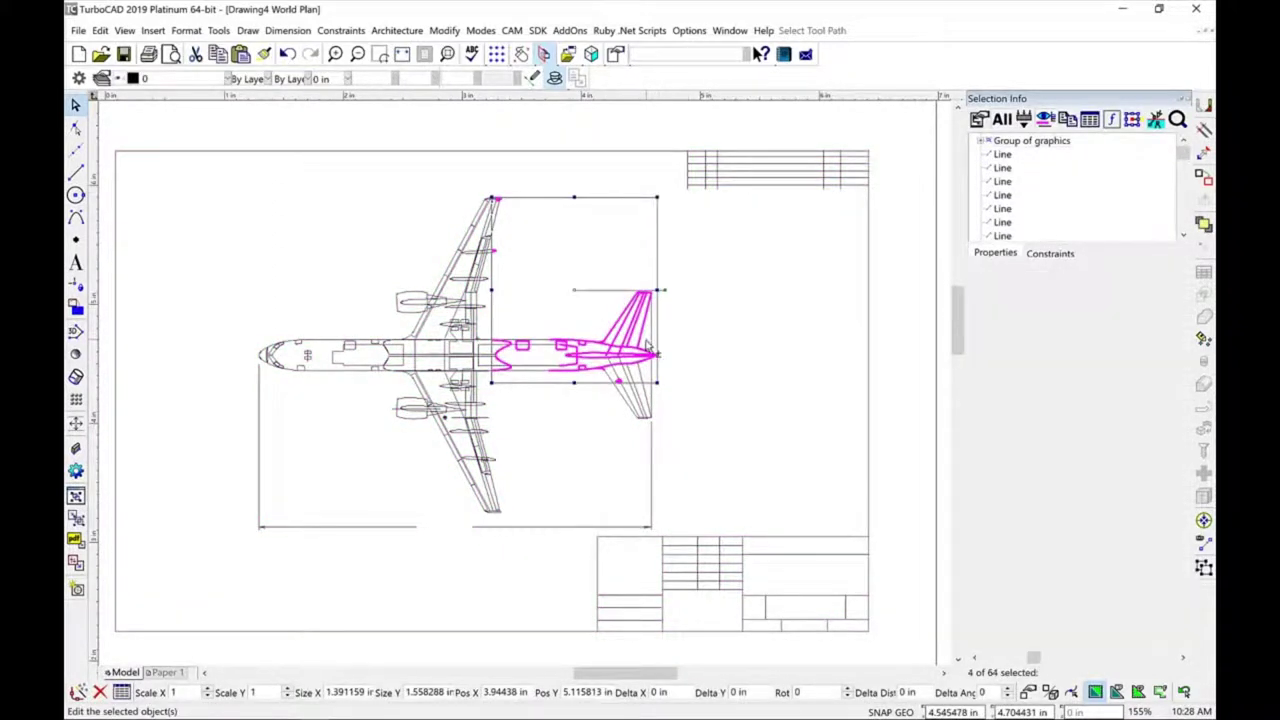
left_click(745, 372)
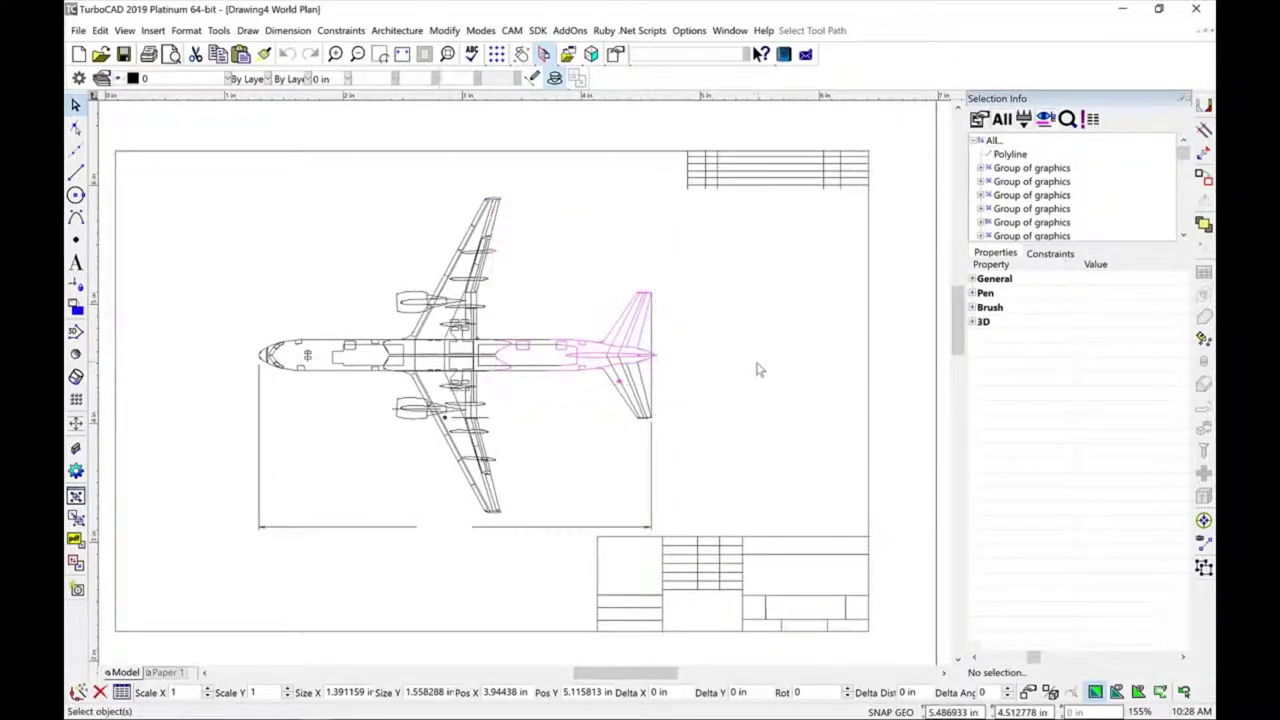
Step: Zoom in on the tail and drag a single upper-tail line off to the right
key("ctrl+shift+w")
left_click(576, 280)
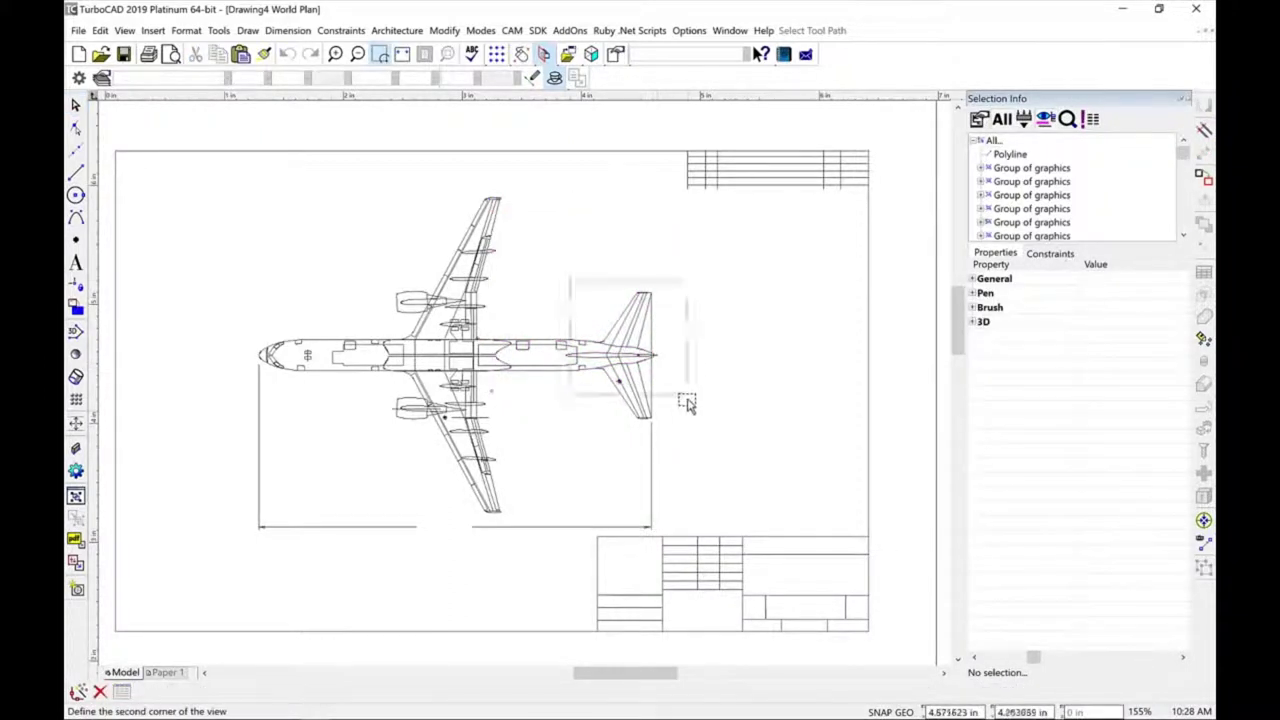
left_click(689, 420)
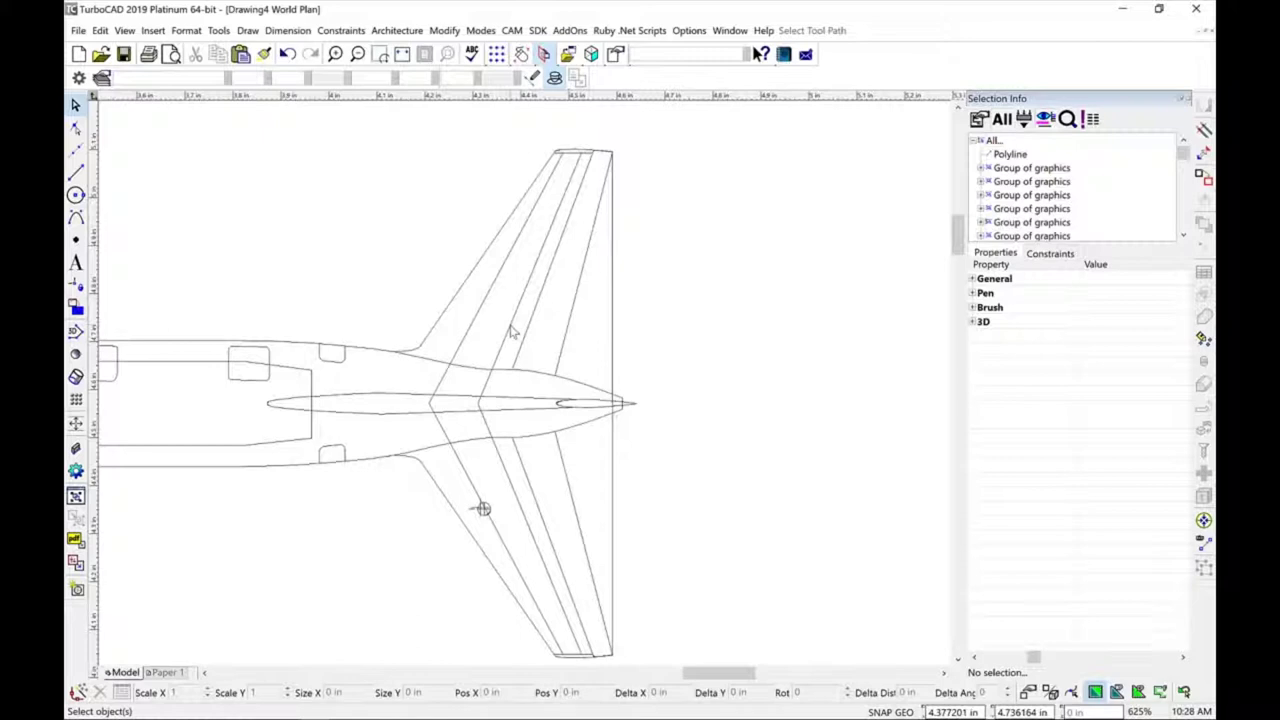
left_click(511, 332)
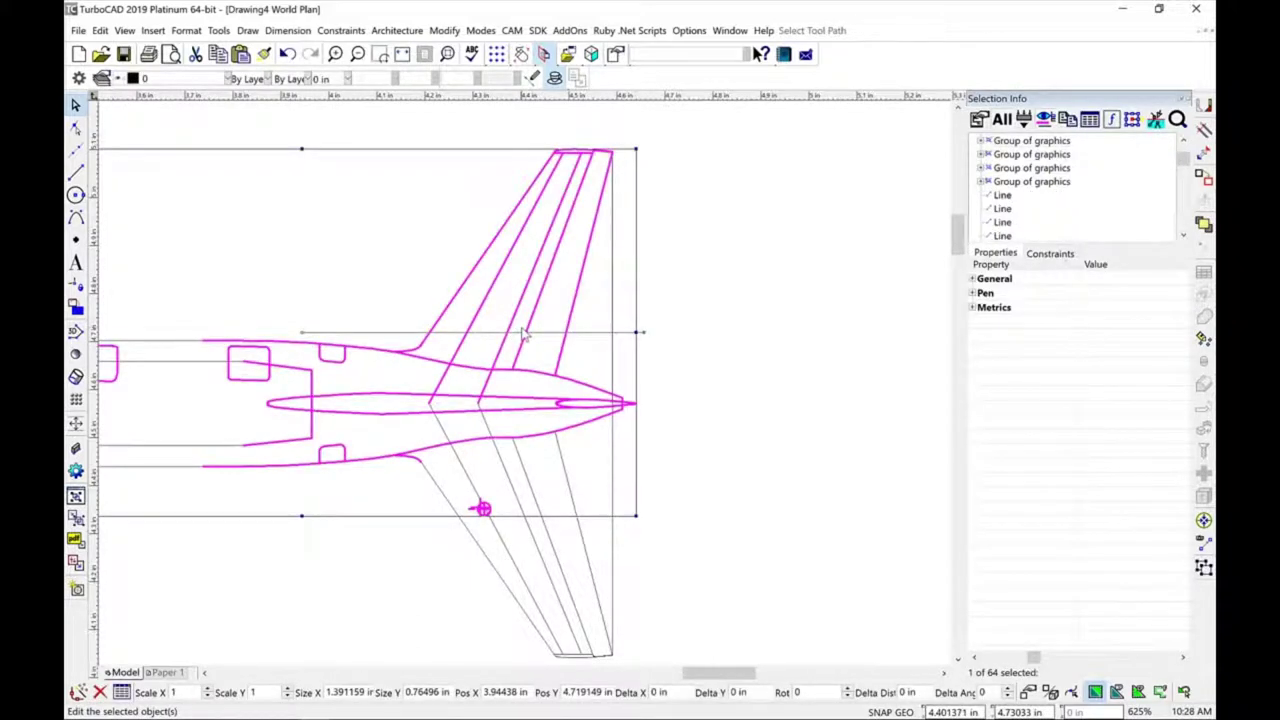
key("Escape")
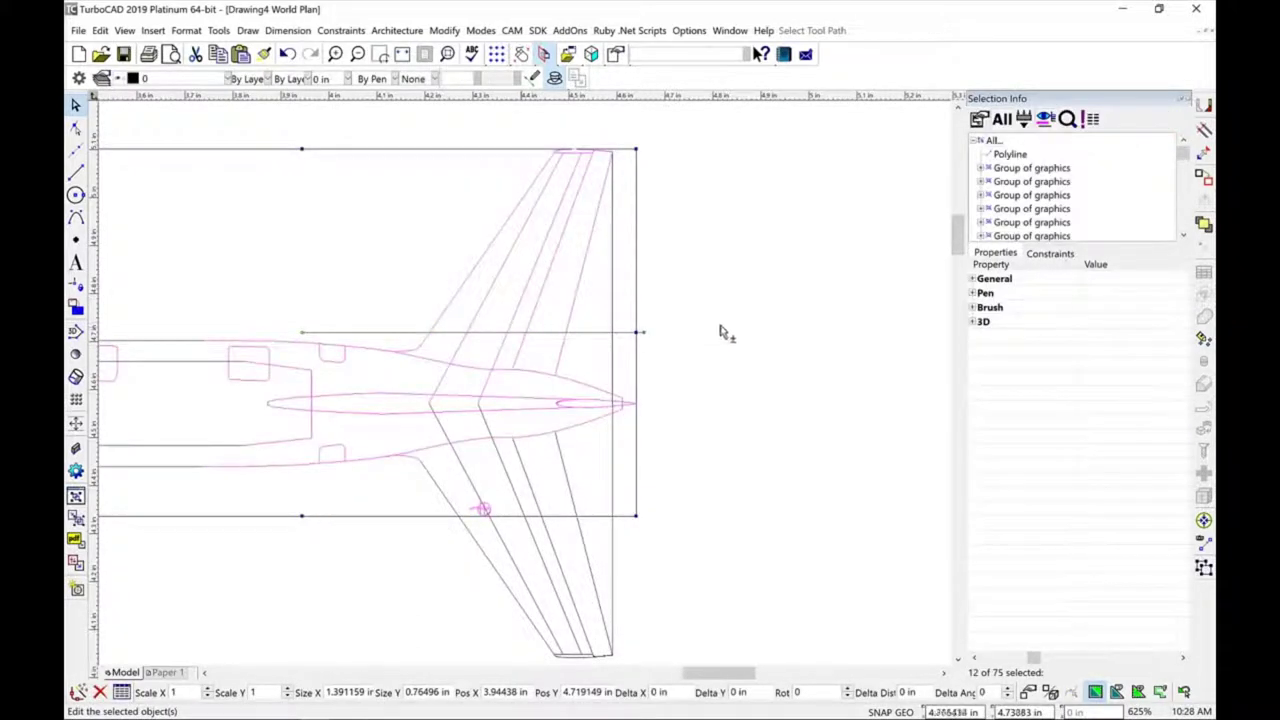
left_click(533, 309)
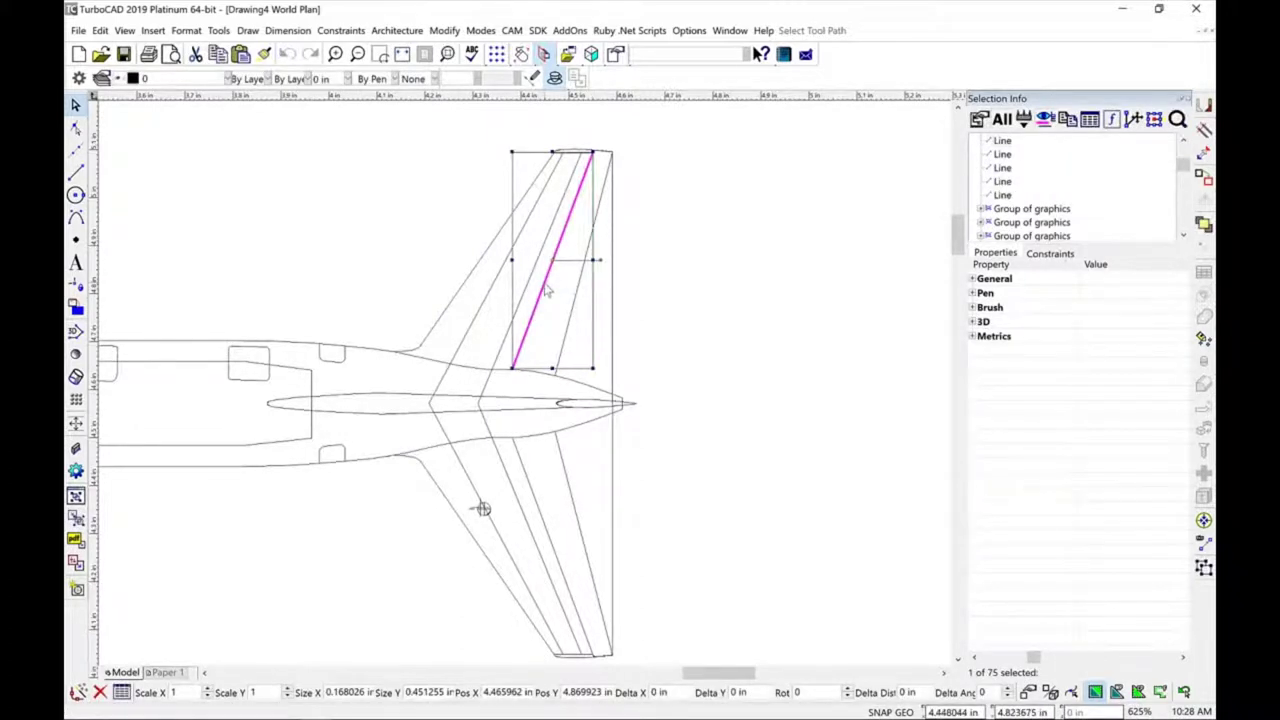
left_click_drag(546, 290, 690, 302)
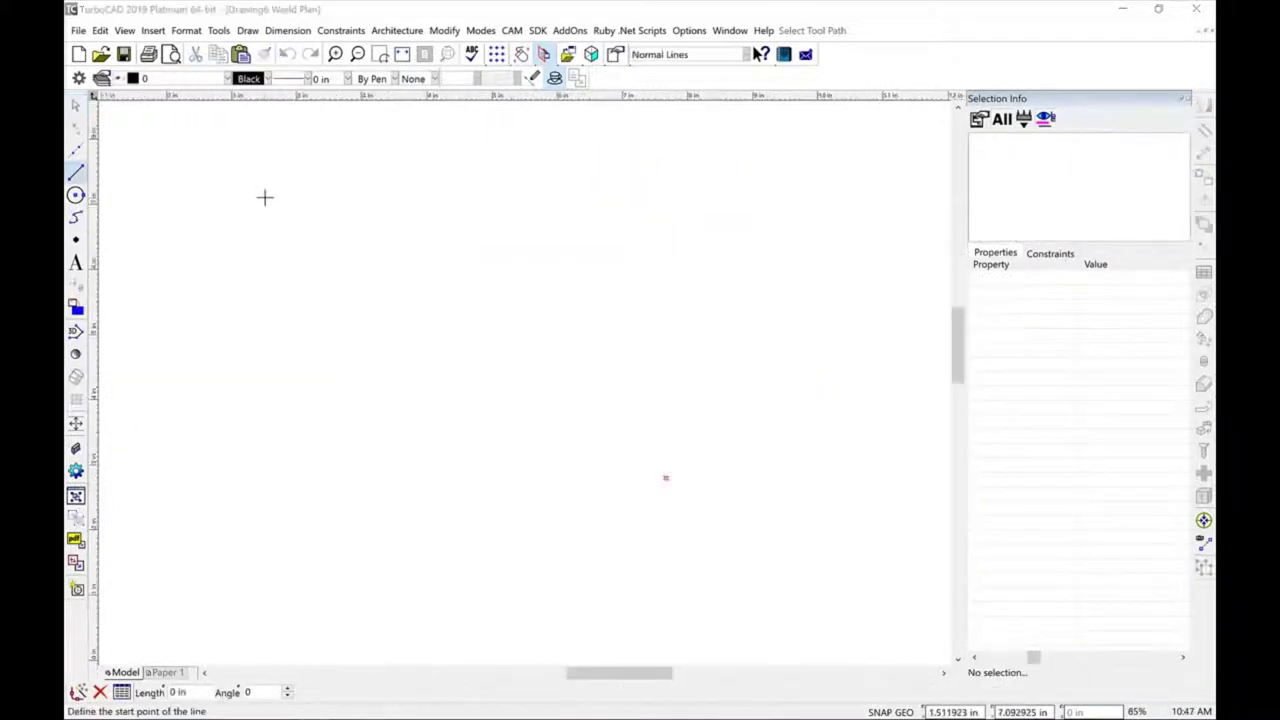
Step: Define a new underlay named eagle from eagle.pdf in the Underlay Manager
left_click(218, 30)
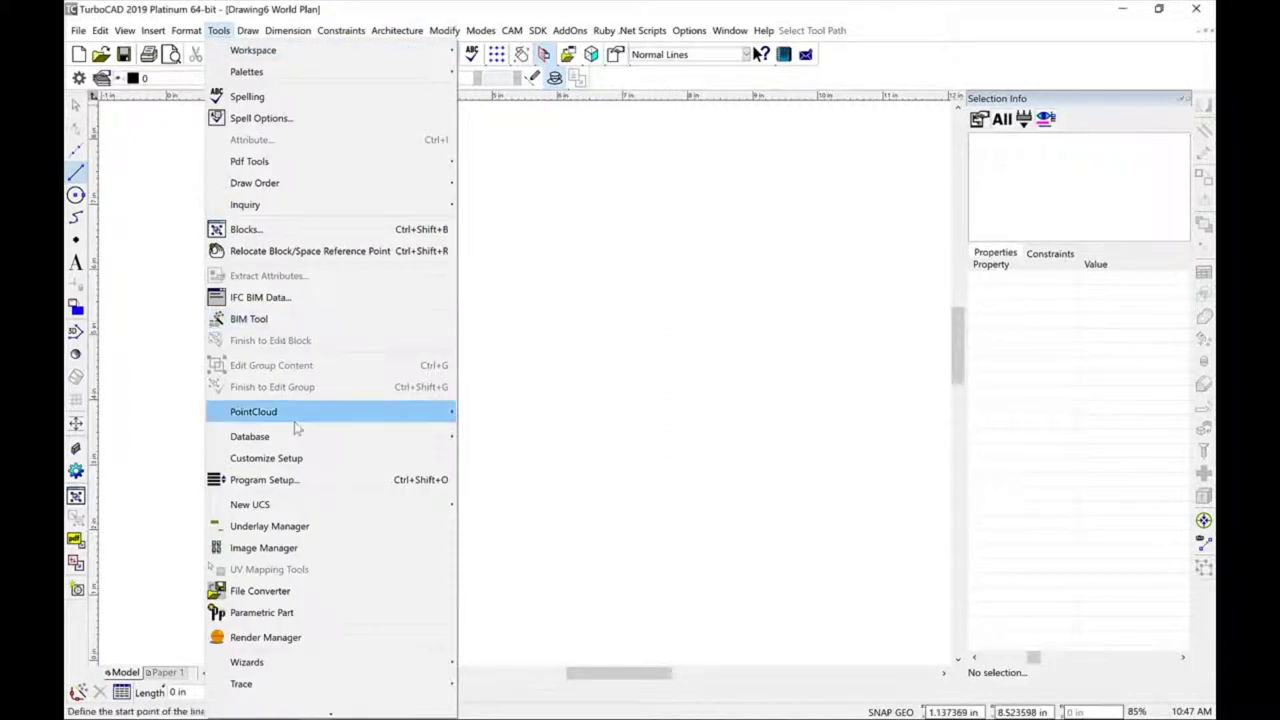
left_click(268, 526)
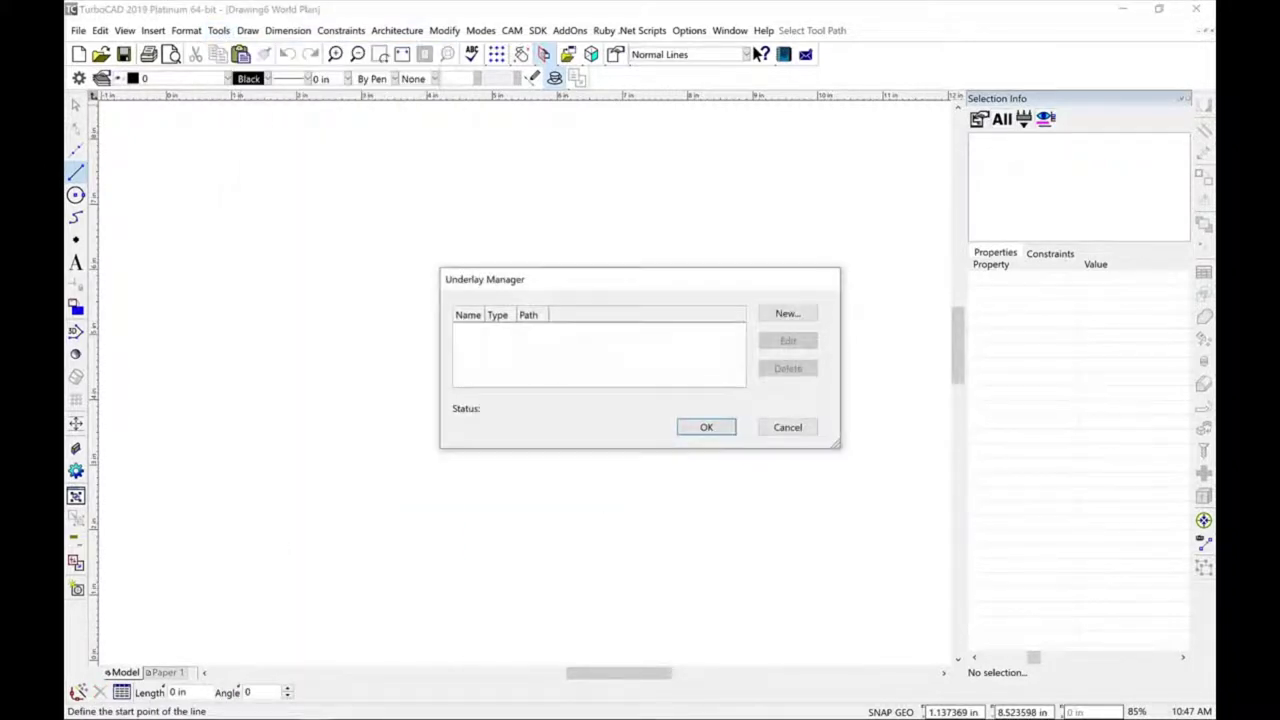
left_click(787, 313)
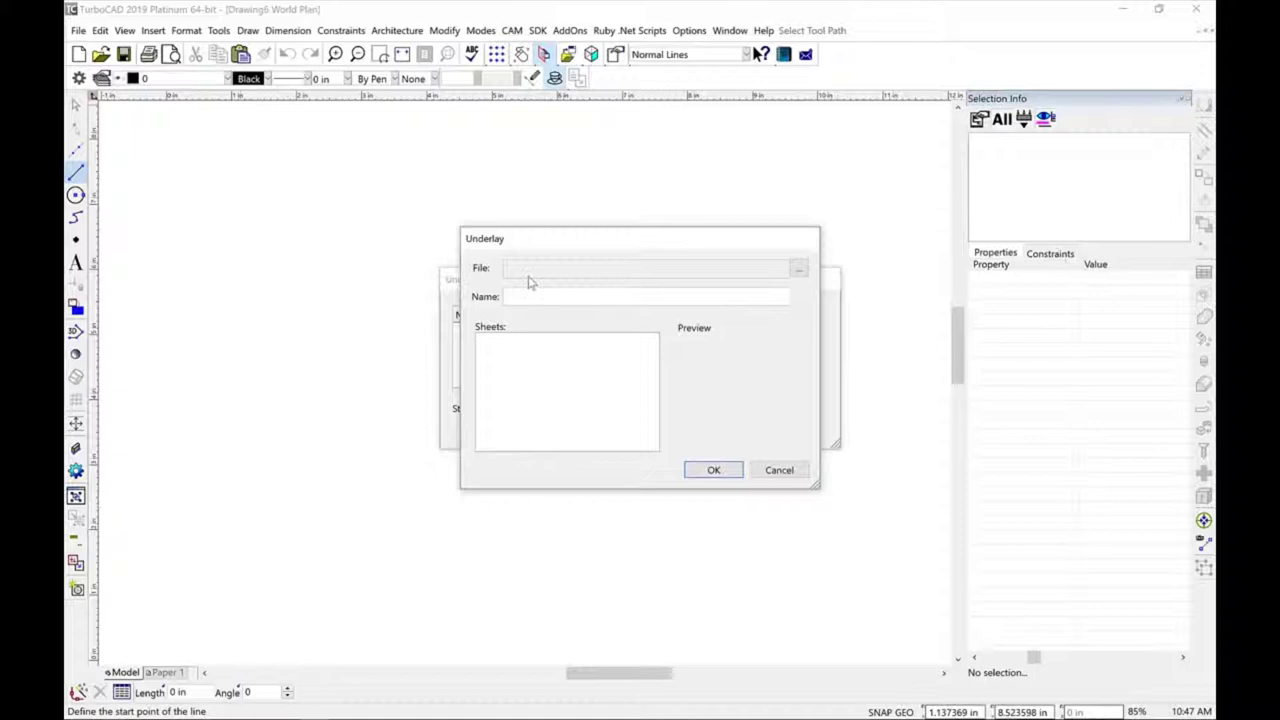
left_click(795, 269)
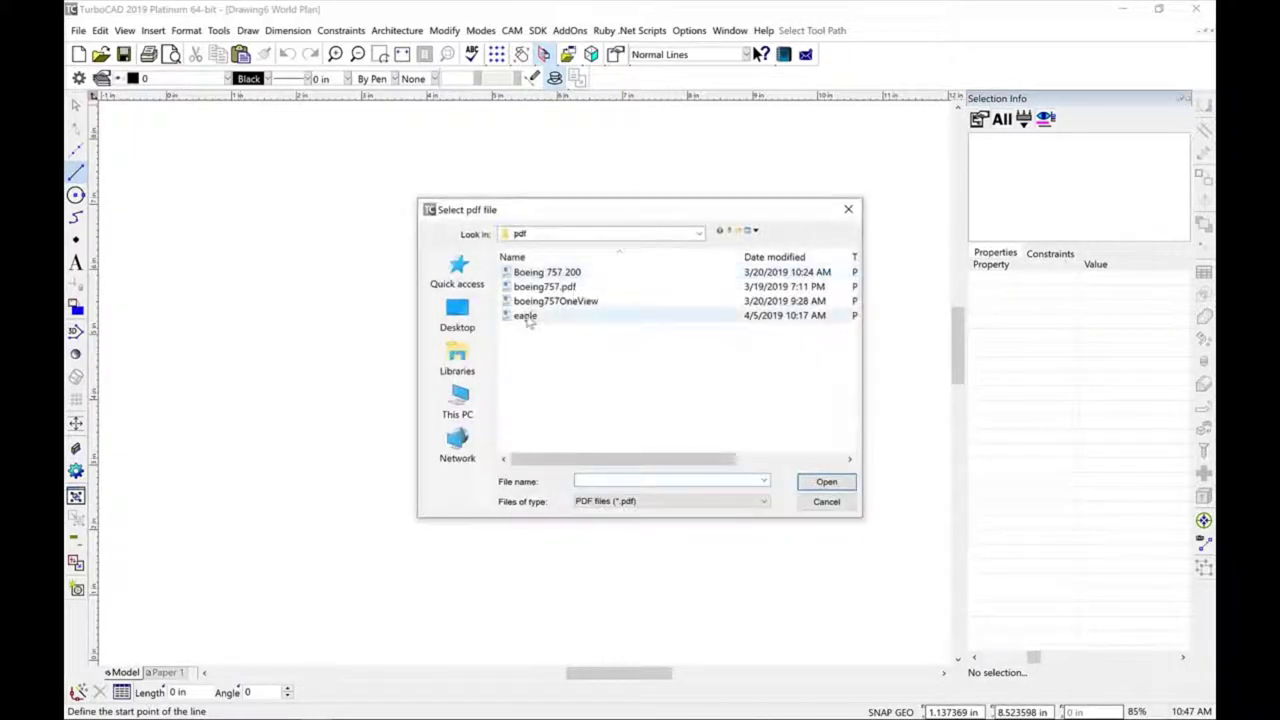
left_click(527, 315)
left_click(826, 481)
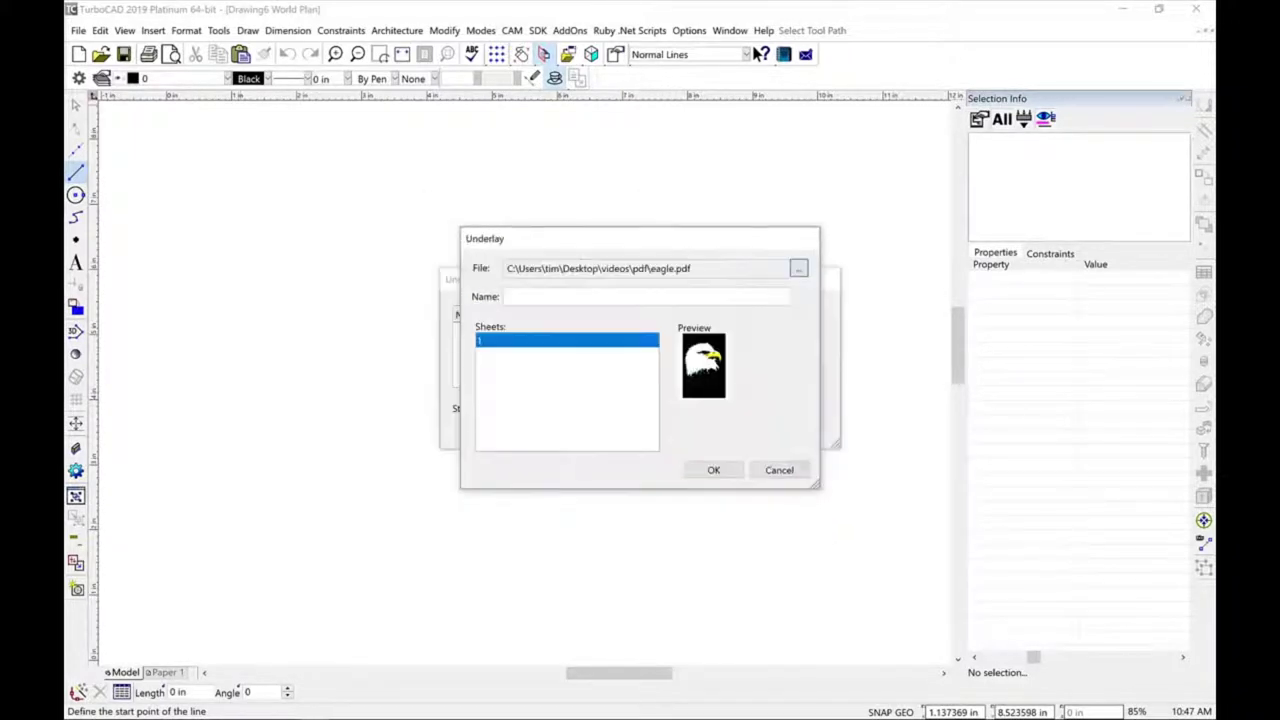
left_click(535, 297)
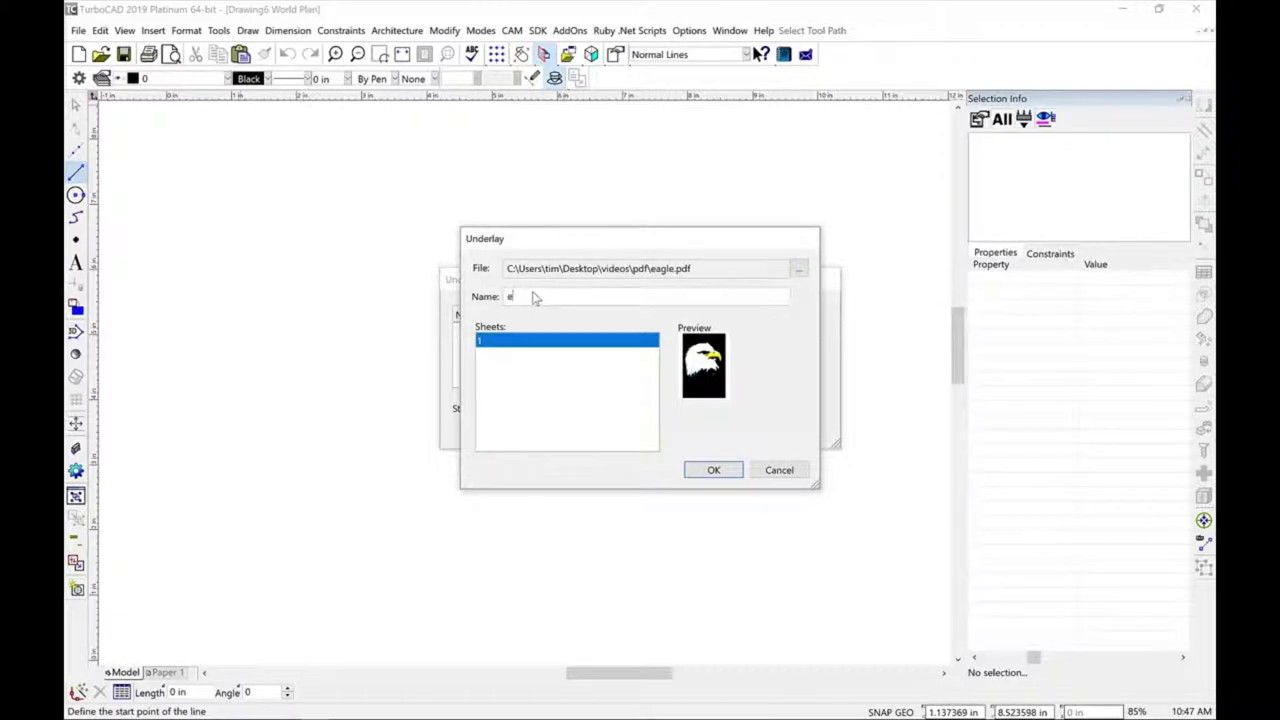
left_click(713, 470)
left_click(706, 427)
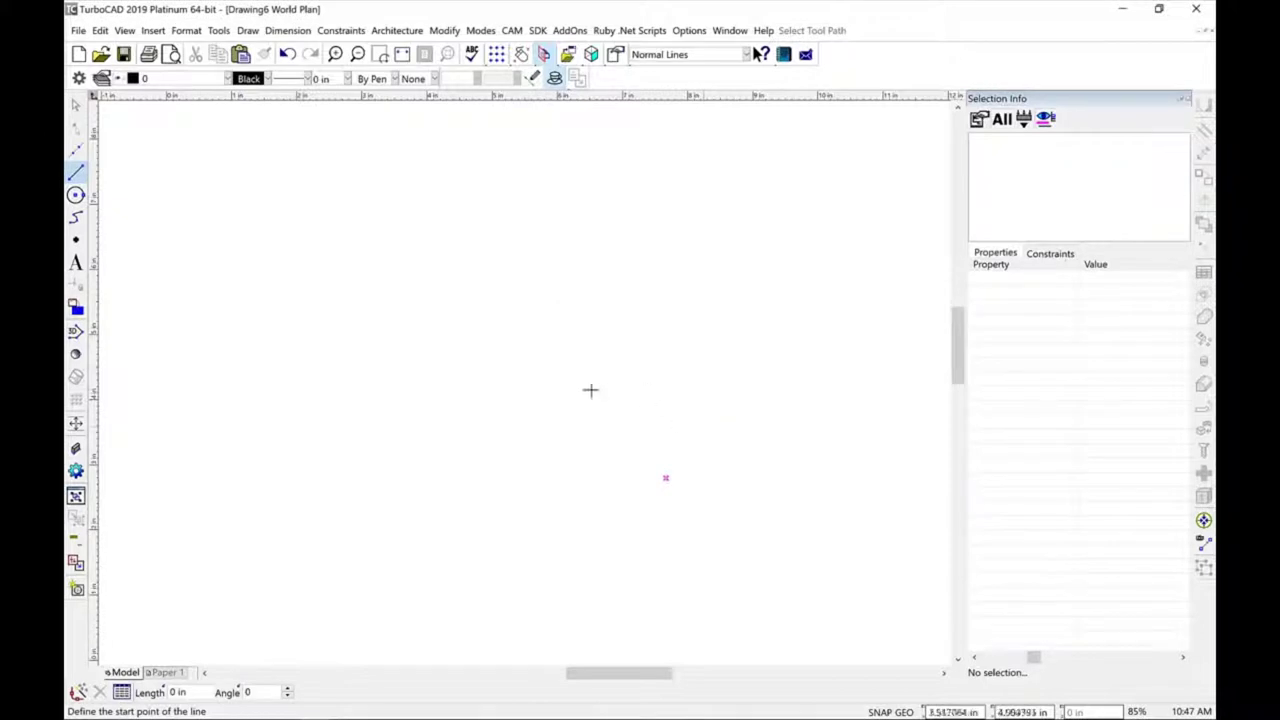
Step: Insert the eagle underlay, placing the eagle photo with two corners
left_click(153, 30)
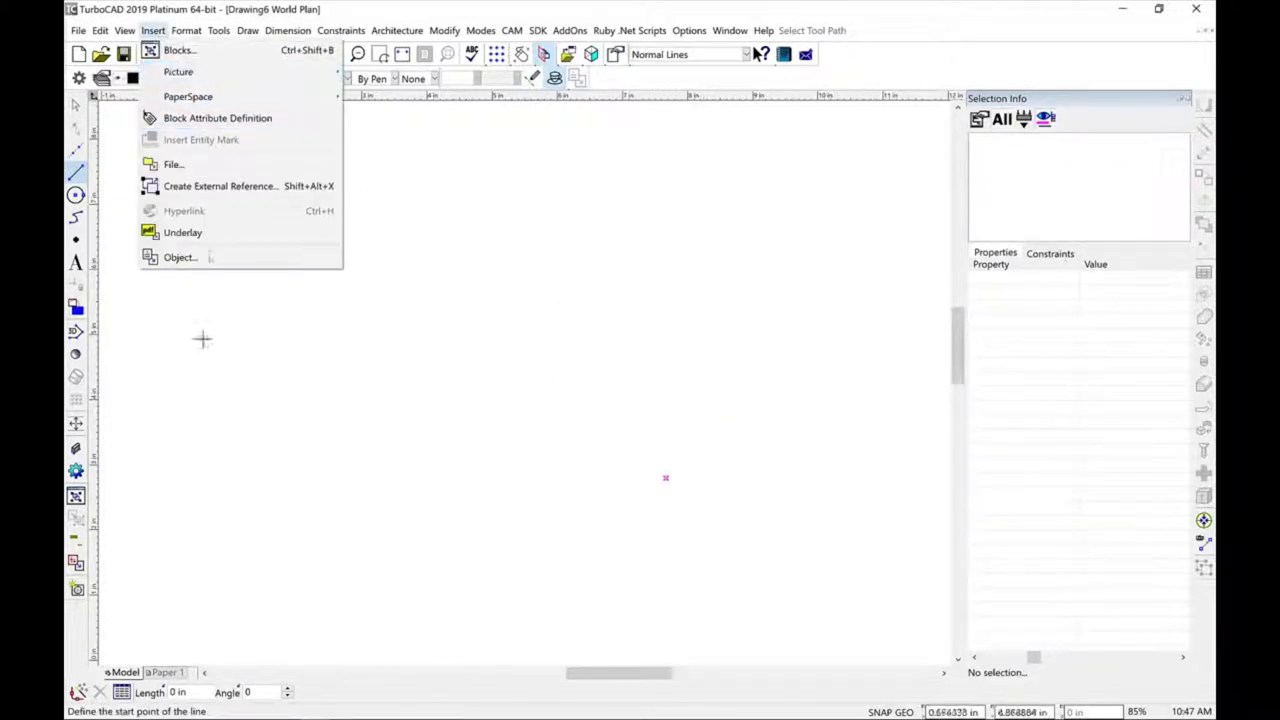
left_click(205, 236)
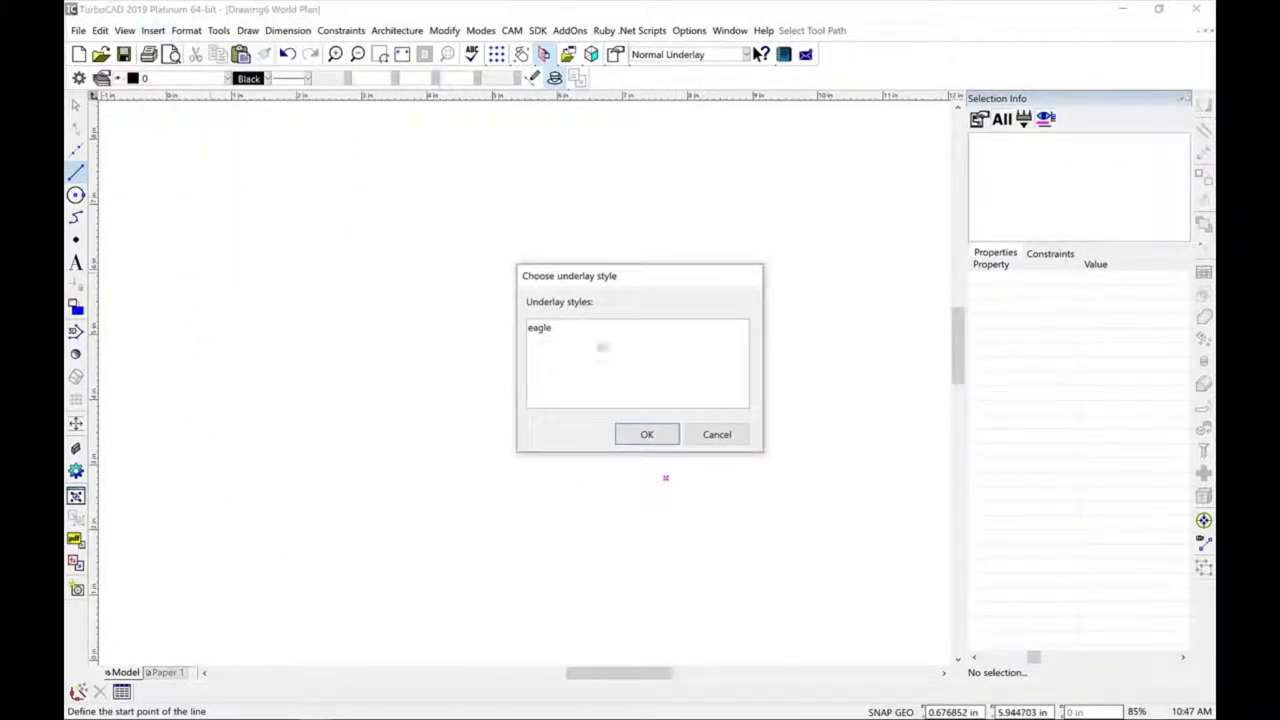
left_click(547, 327)
left_click(647, 432)
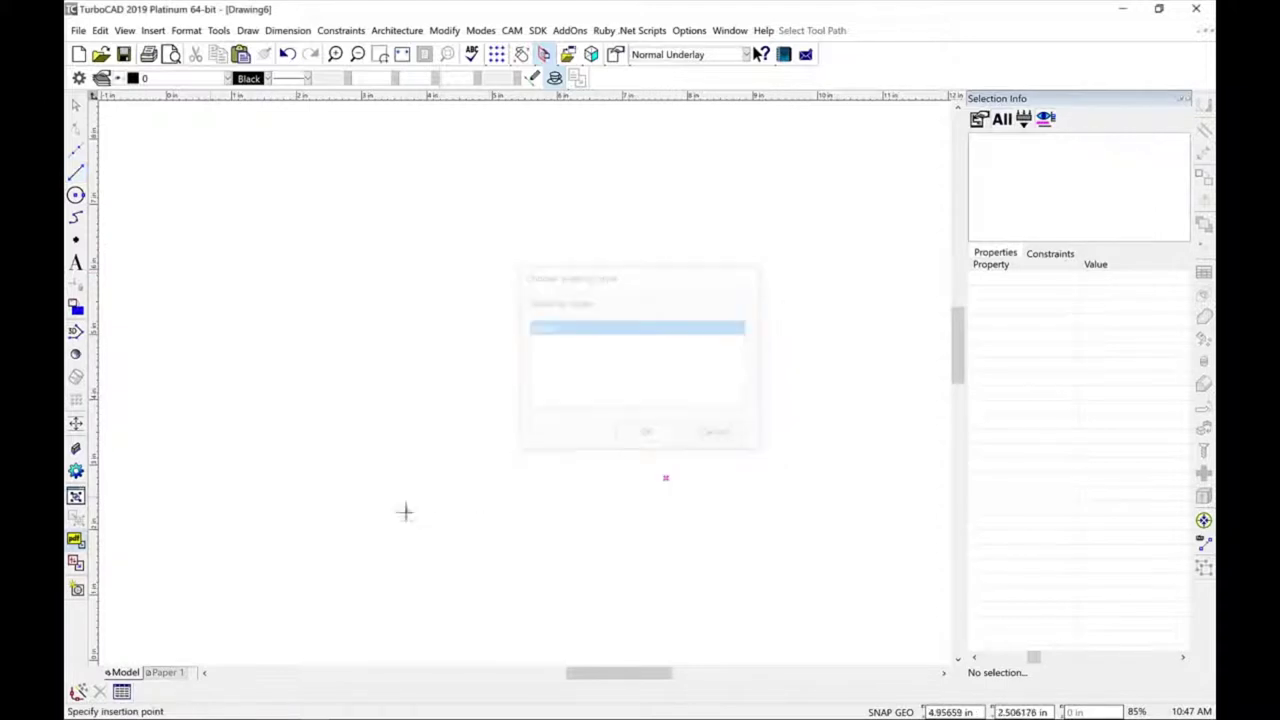
left_click(282, 577)
left_click(640, 395)
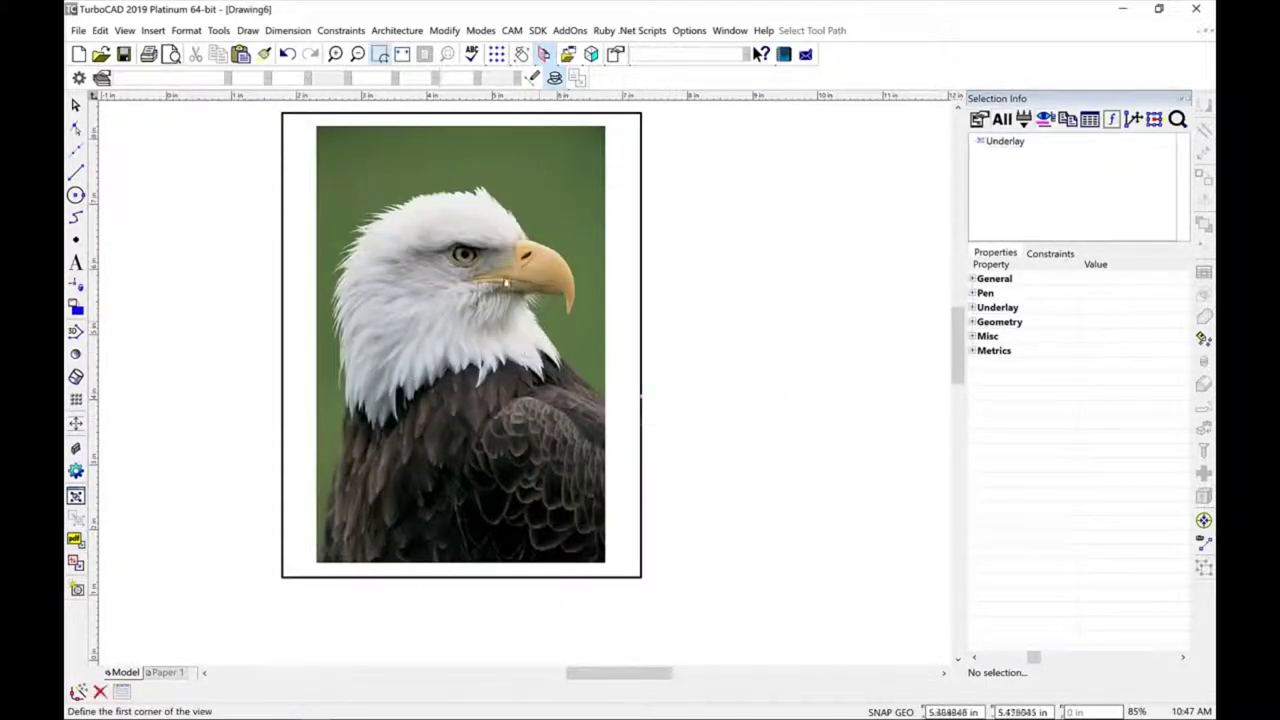
Step: Zoom in on the eagle's head and trace a finished curve along its beak
key("ctrl+w")
left_click(422, 194)
left_click(657, 378)
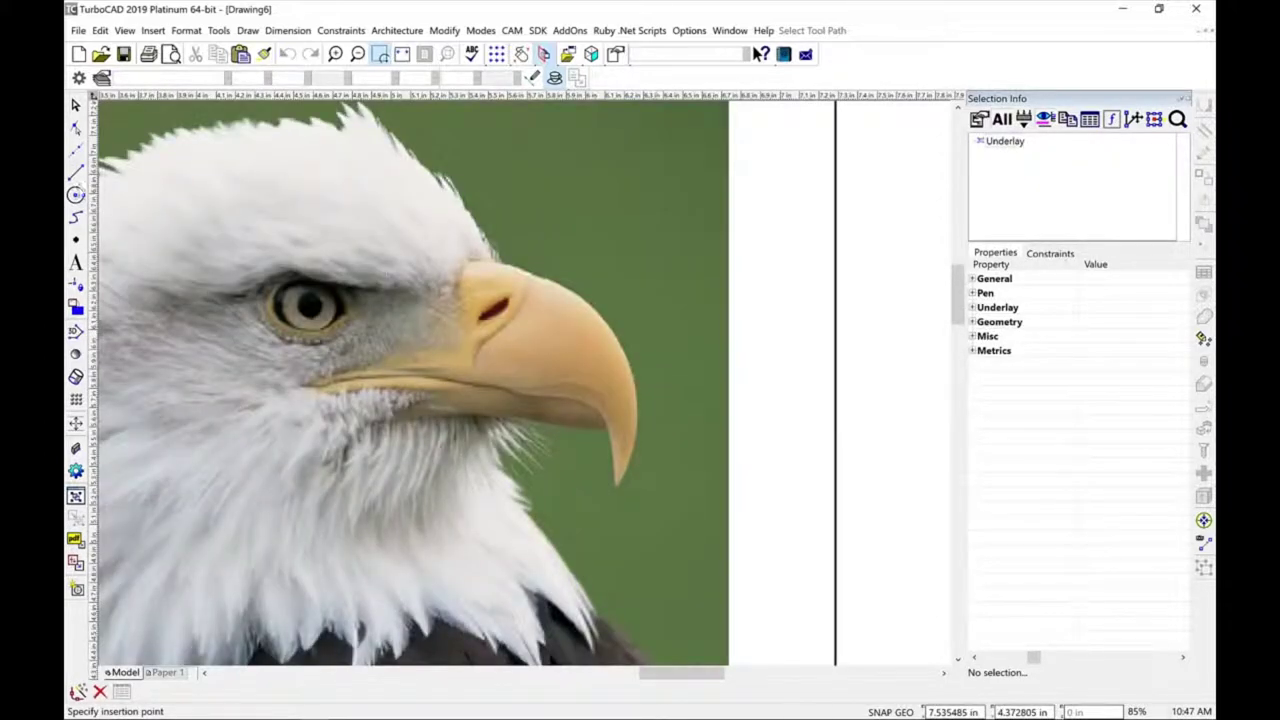
left_click(75, 217)
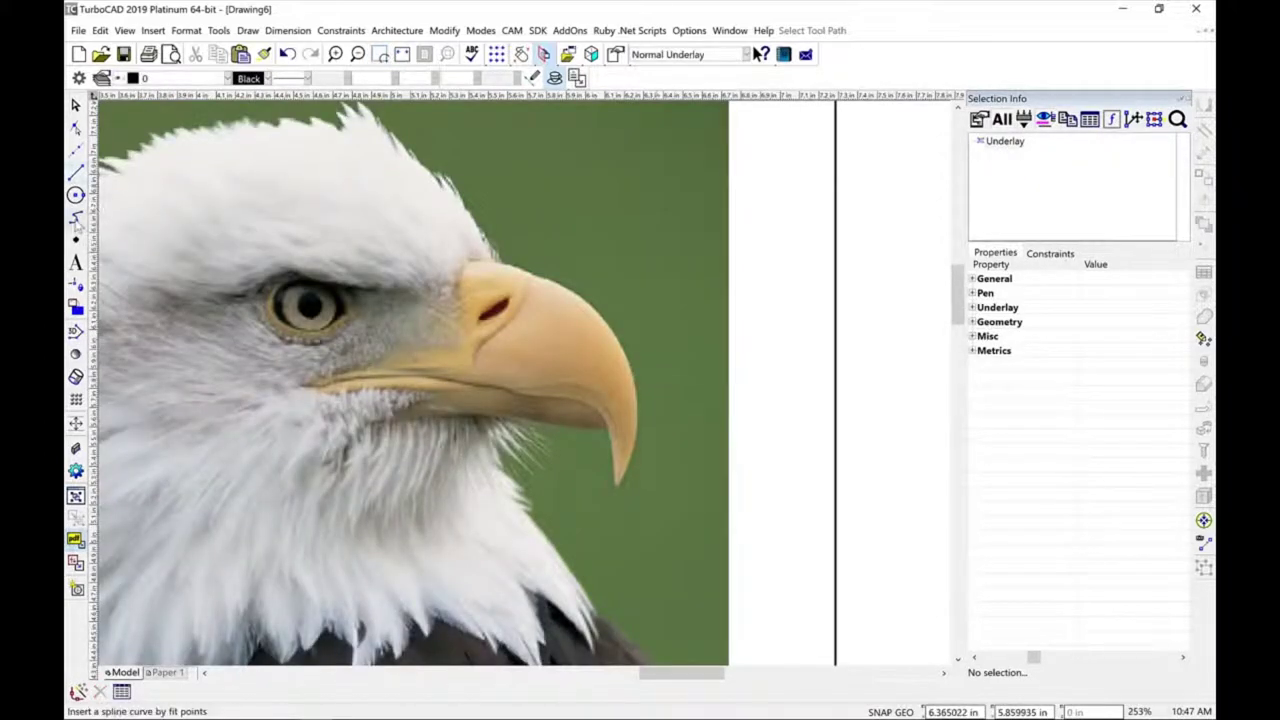
left_click(491, 260)
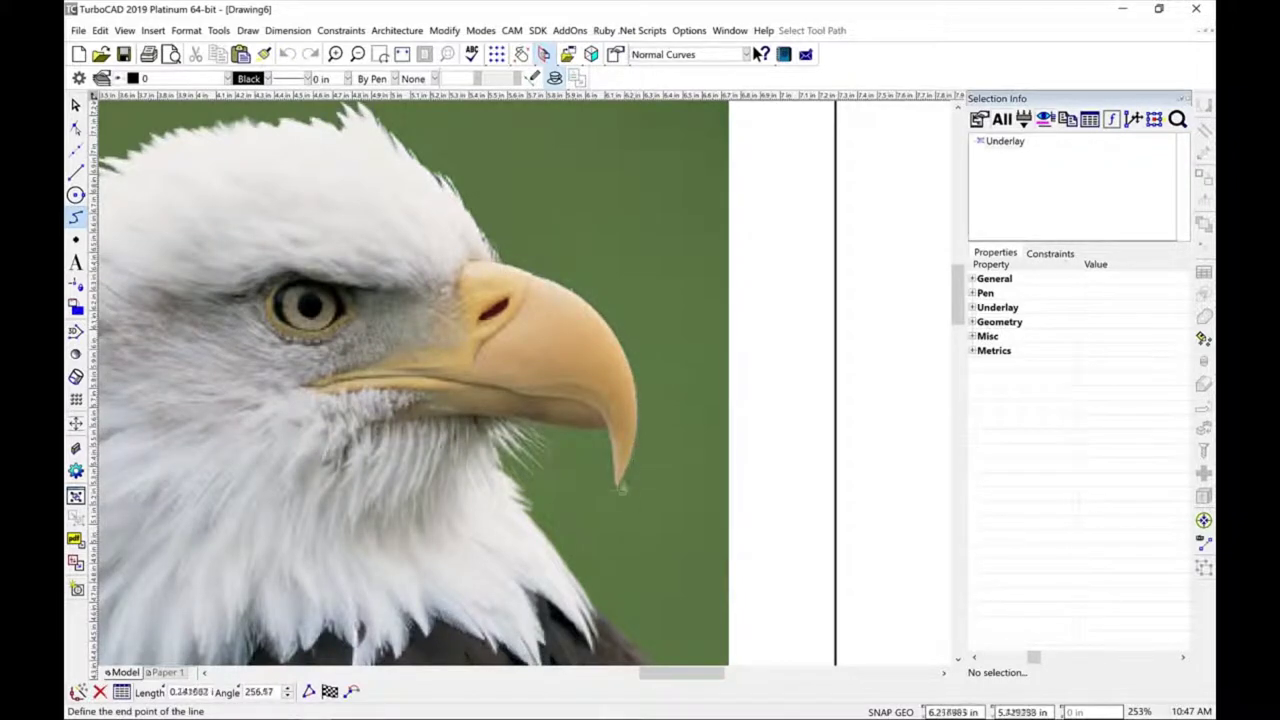
right_click(622, 482)
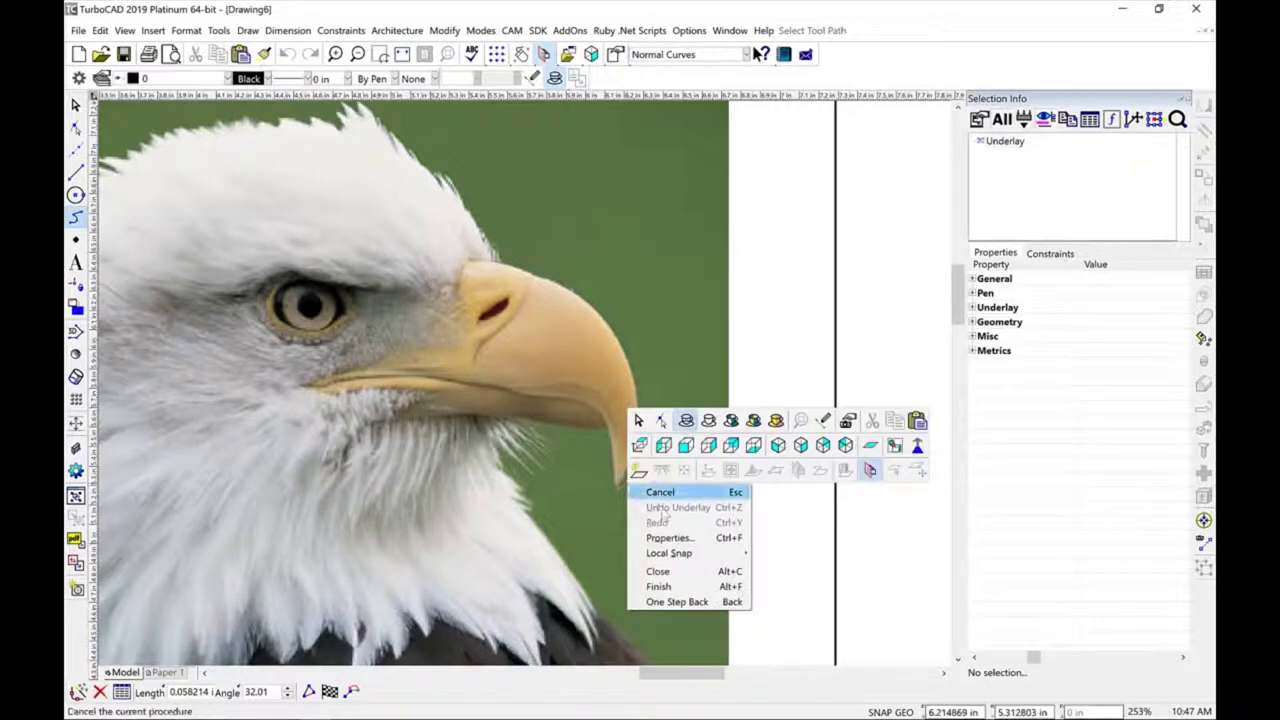
left_click(660, 586)
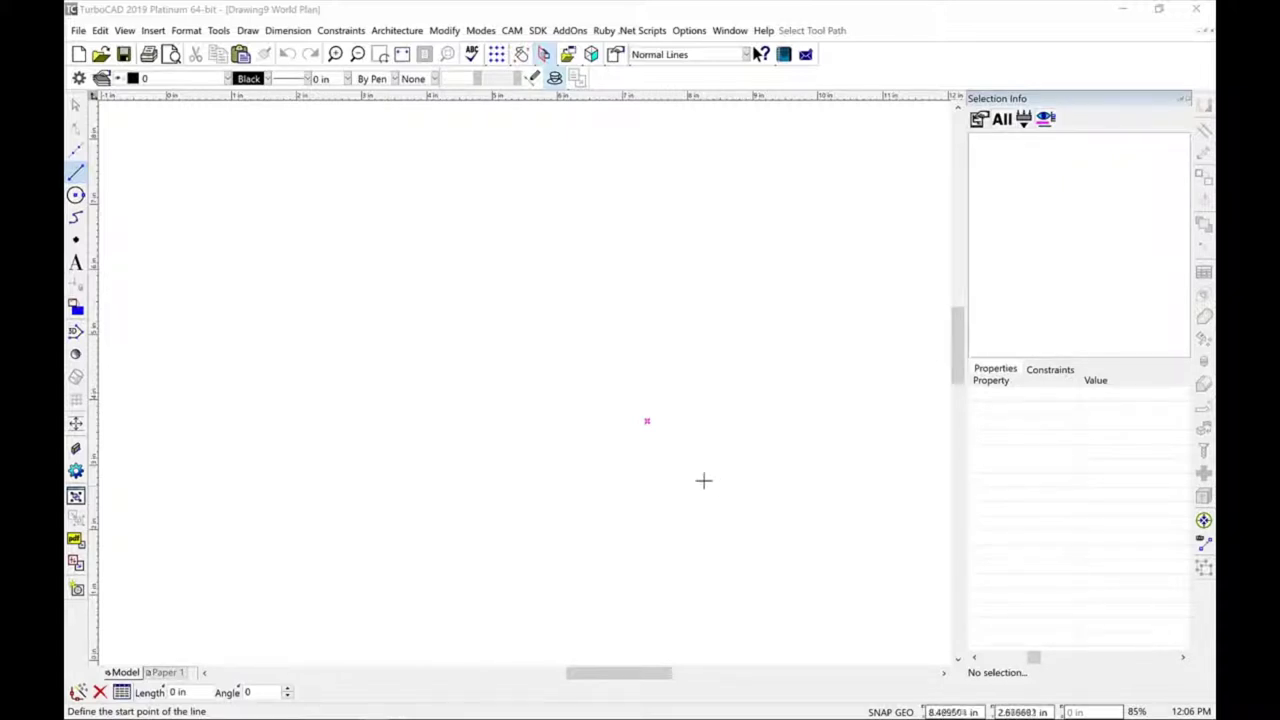
Step: Import sheet 1 of boeing757OneView.pdf as vector graphics and place it with two corners
left_click(220, 31)
mouse_move(262, 168)
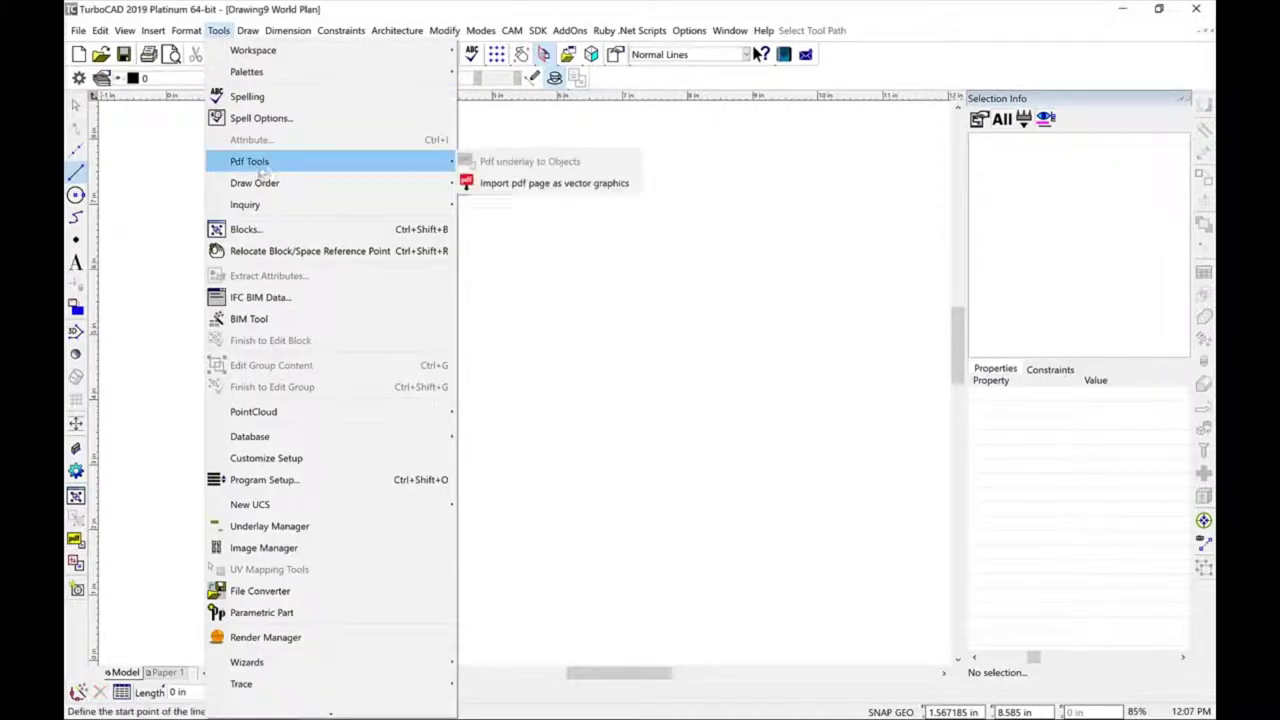
left_click(519, 185)
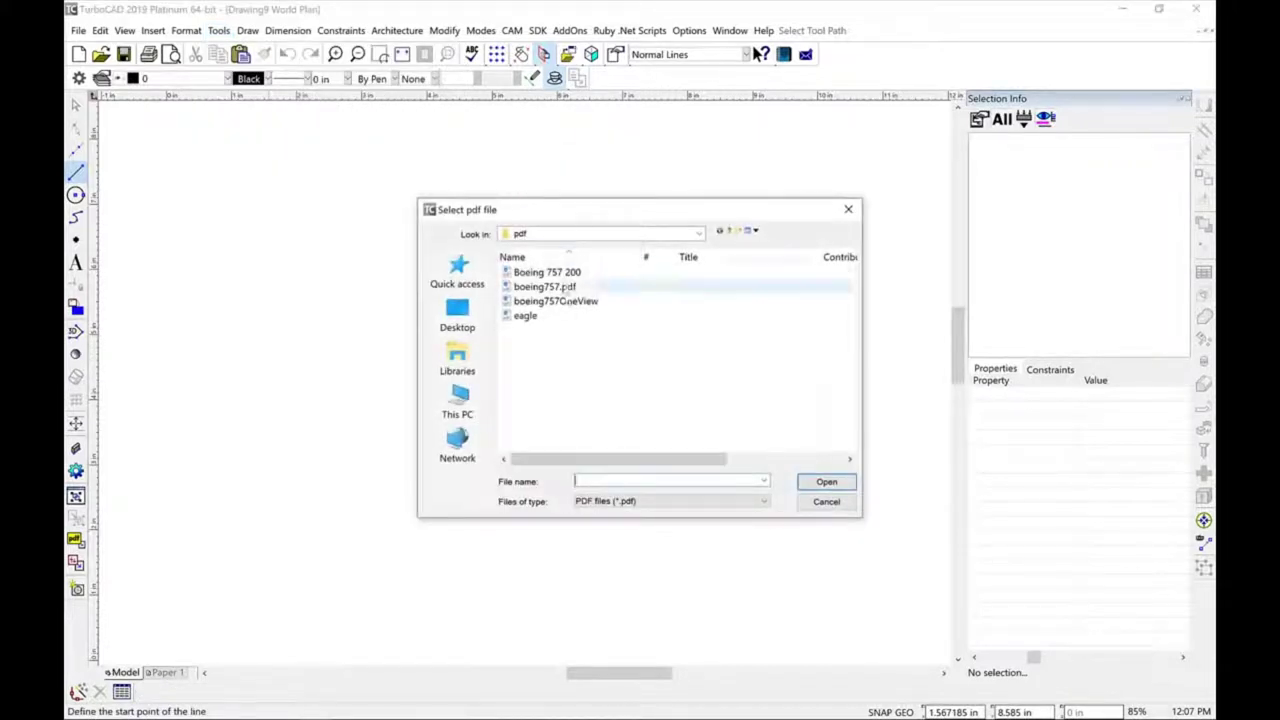
left_click(557, 301)
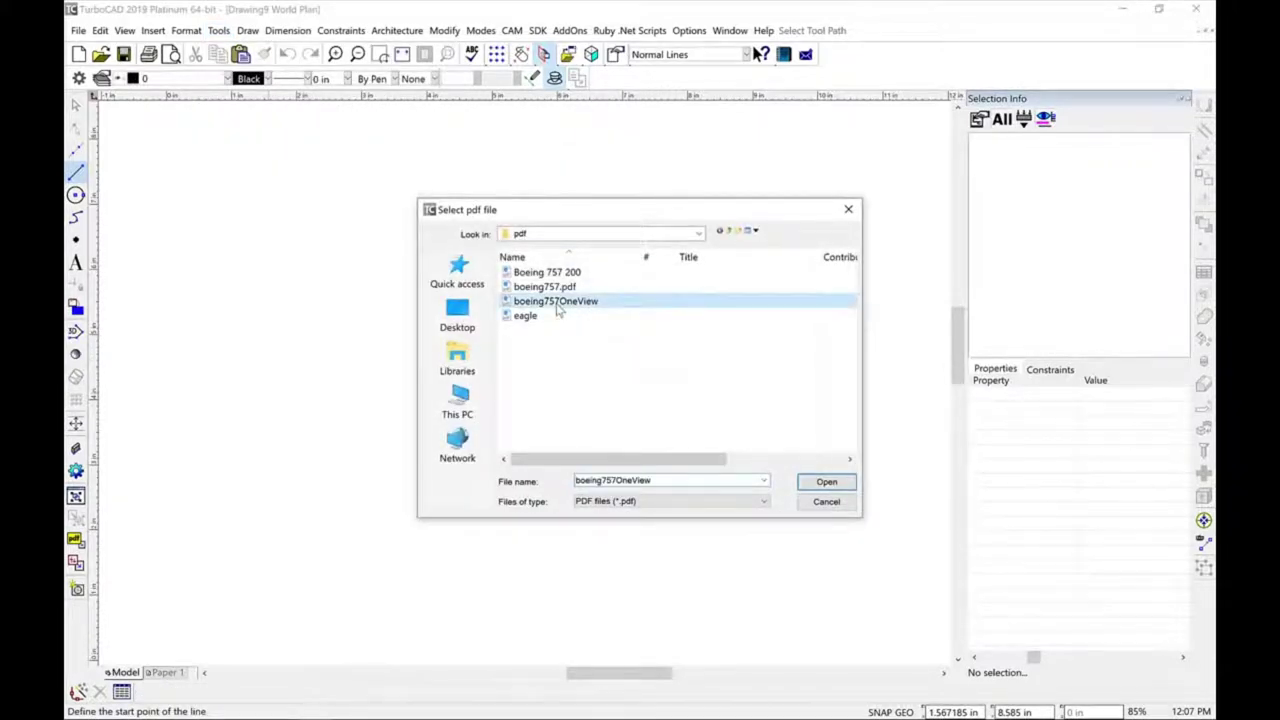
left_click(826, 481)
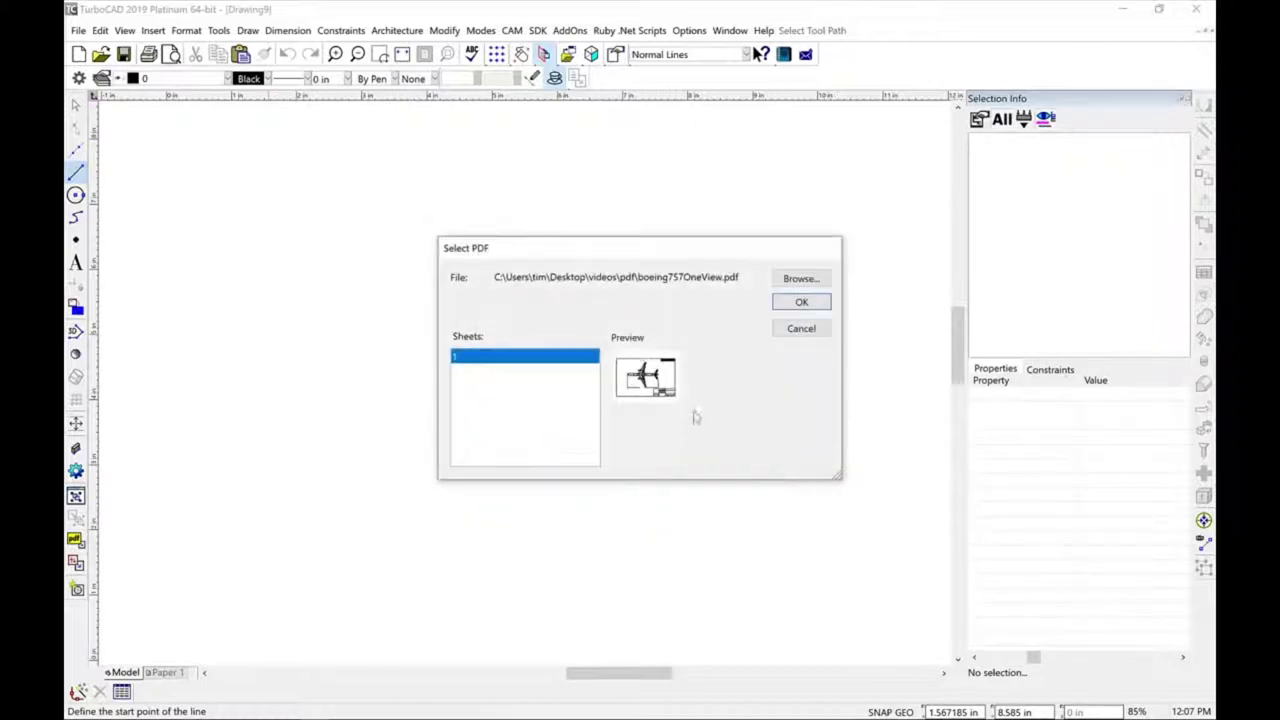
left_click(800, 303)
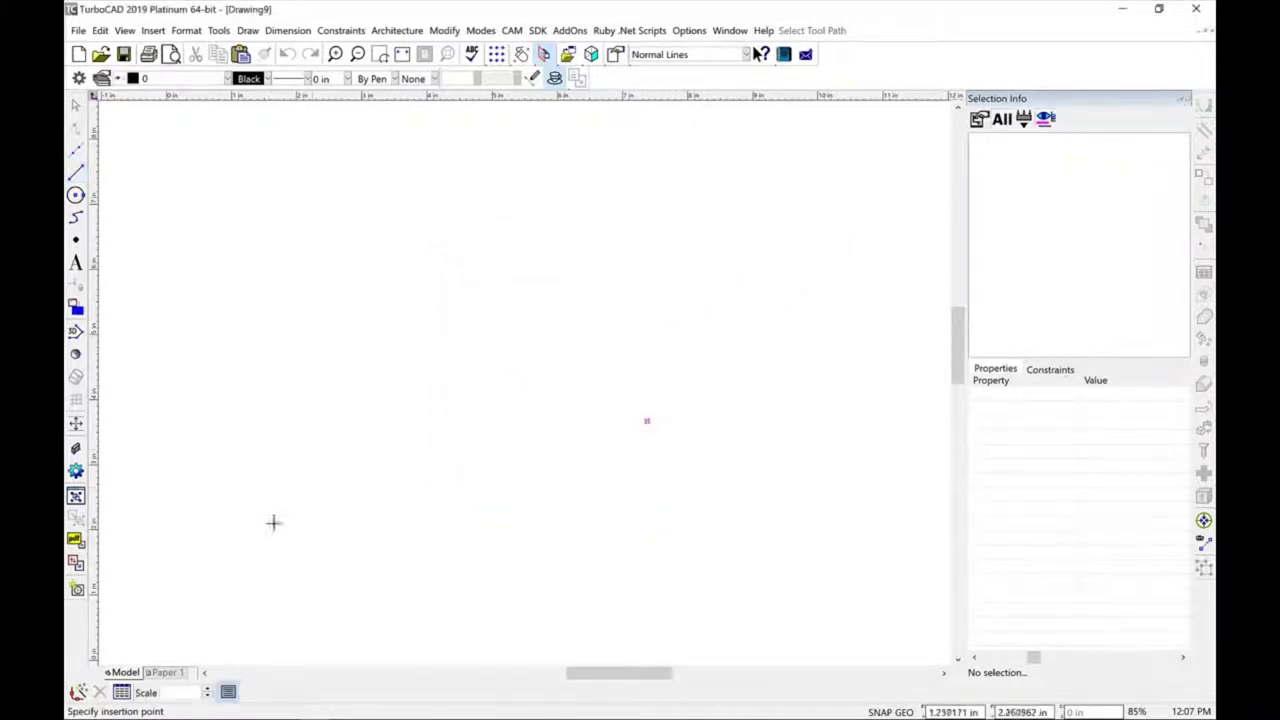
left_click(232, 576)
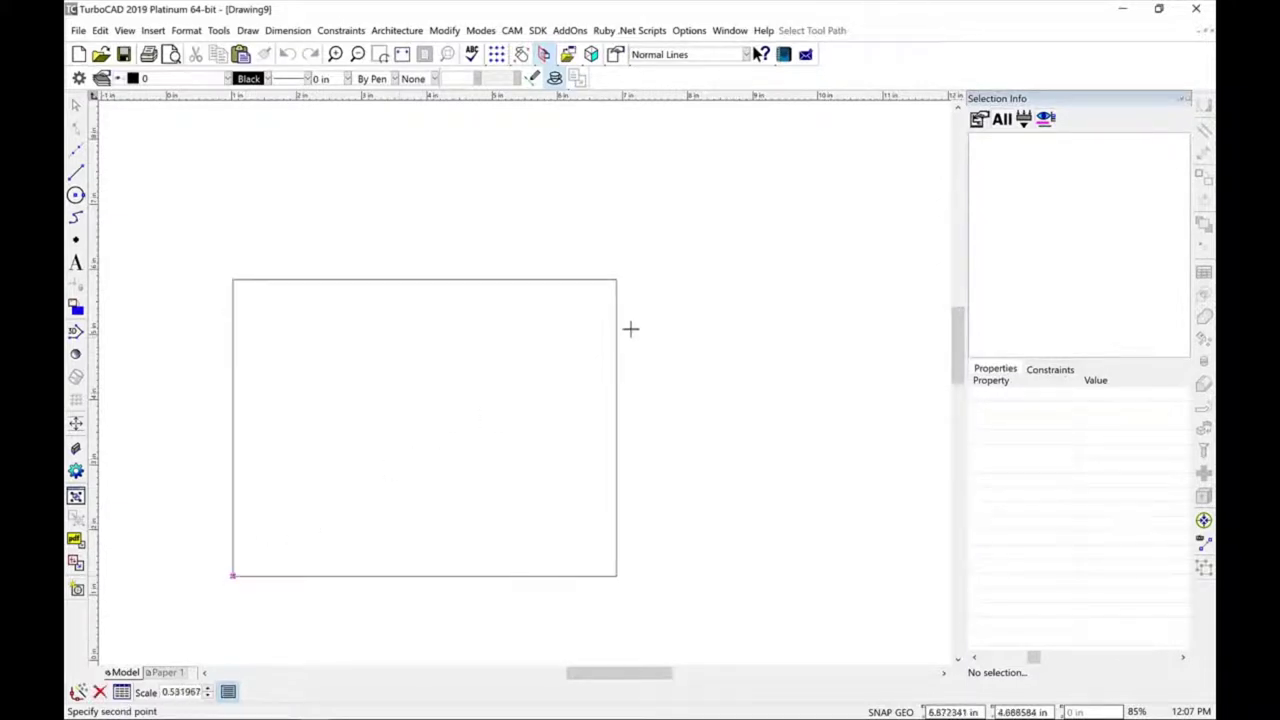
left_click(685, 227)
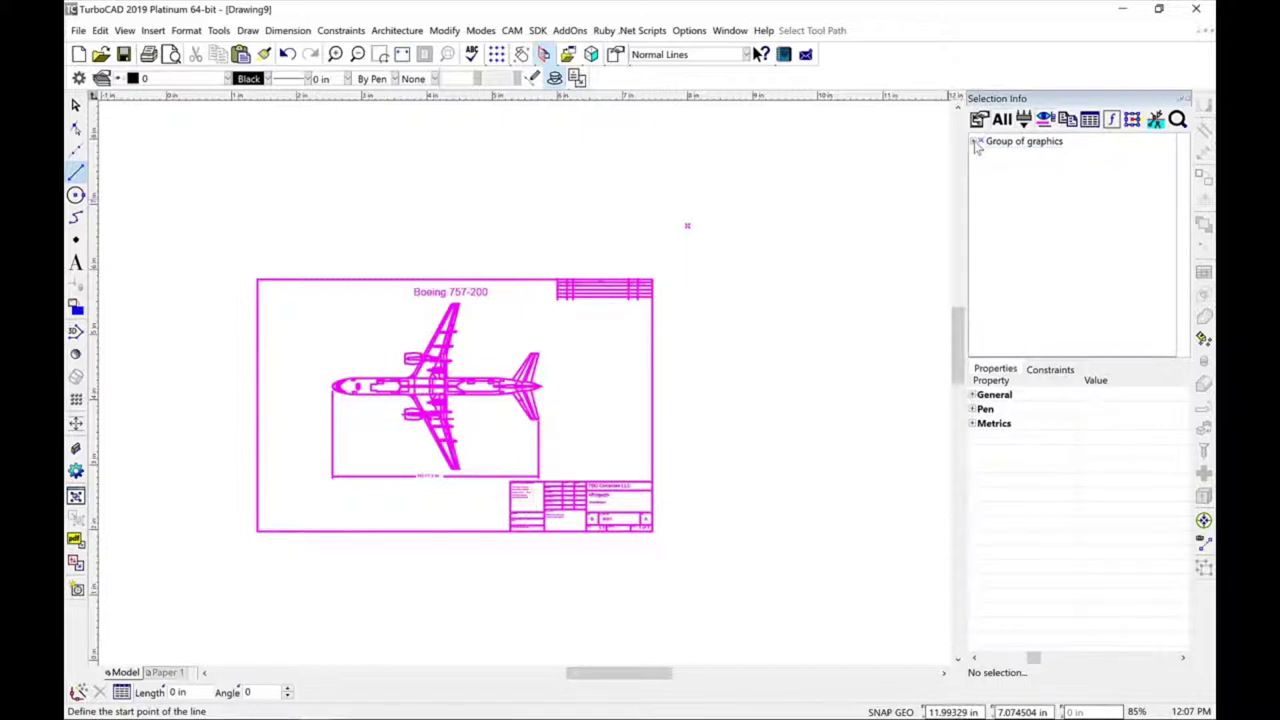
Step: Explode the imported Boeing group into 3708 separate lines and text, then pick a single line
left_click(976, 143)
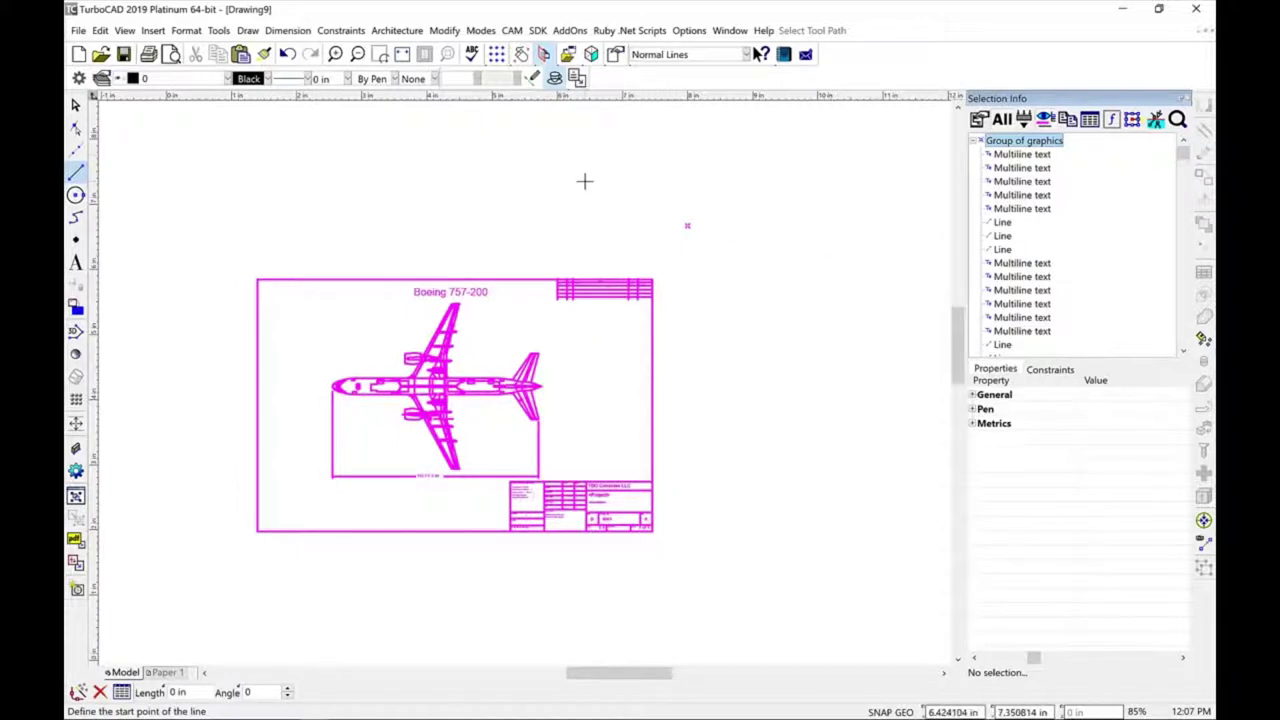
left_click(75, 105)
left_click(611, 354)
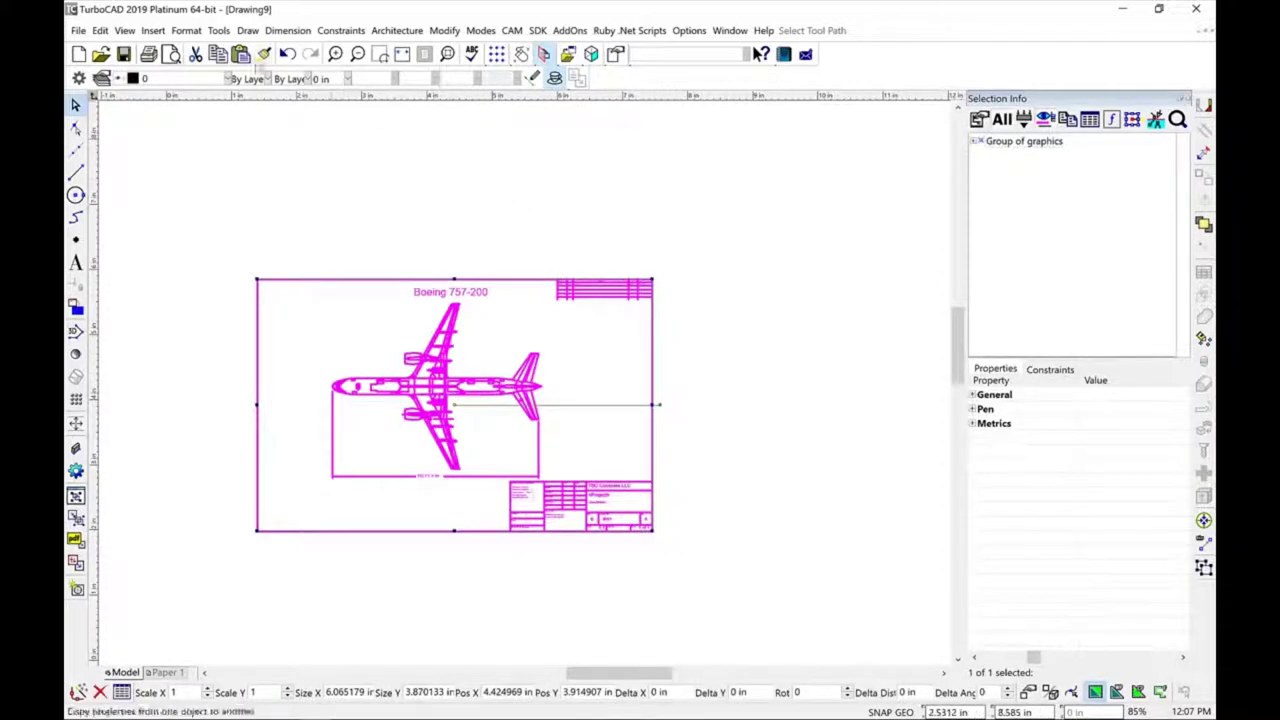
left_click(445, 30)
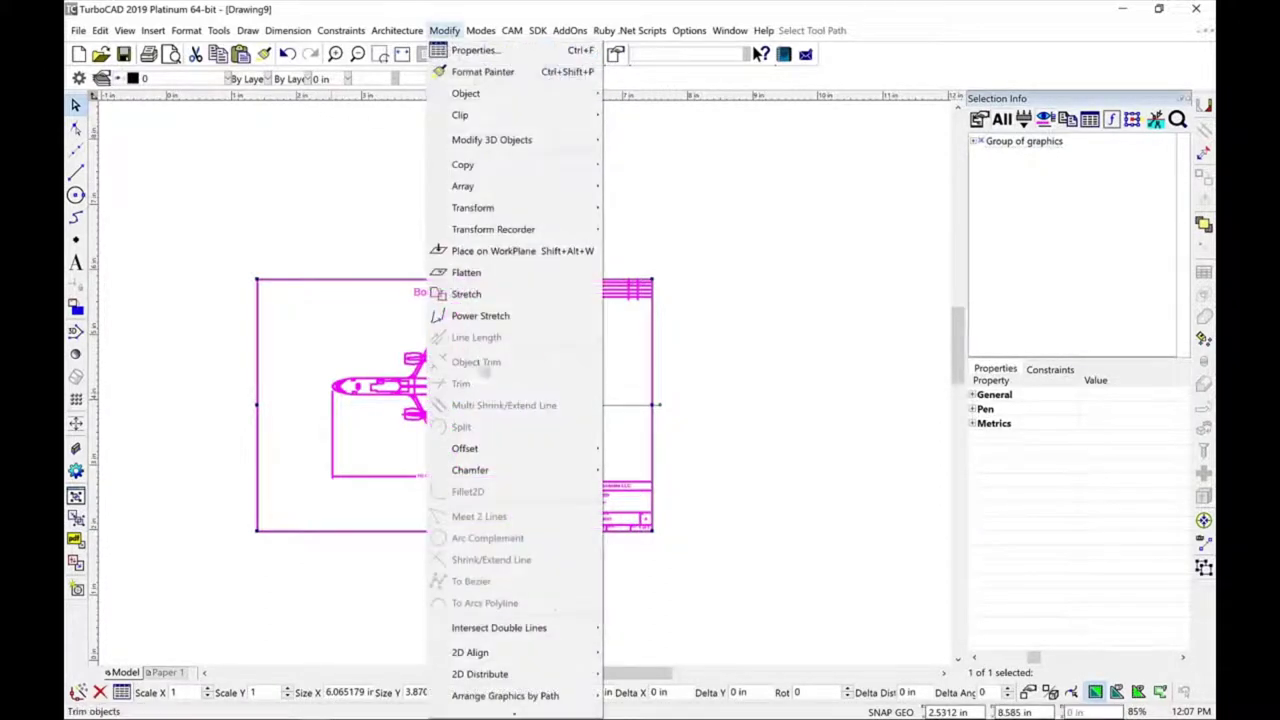
mouse_move(518, 698)
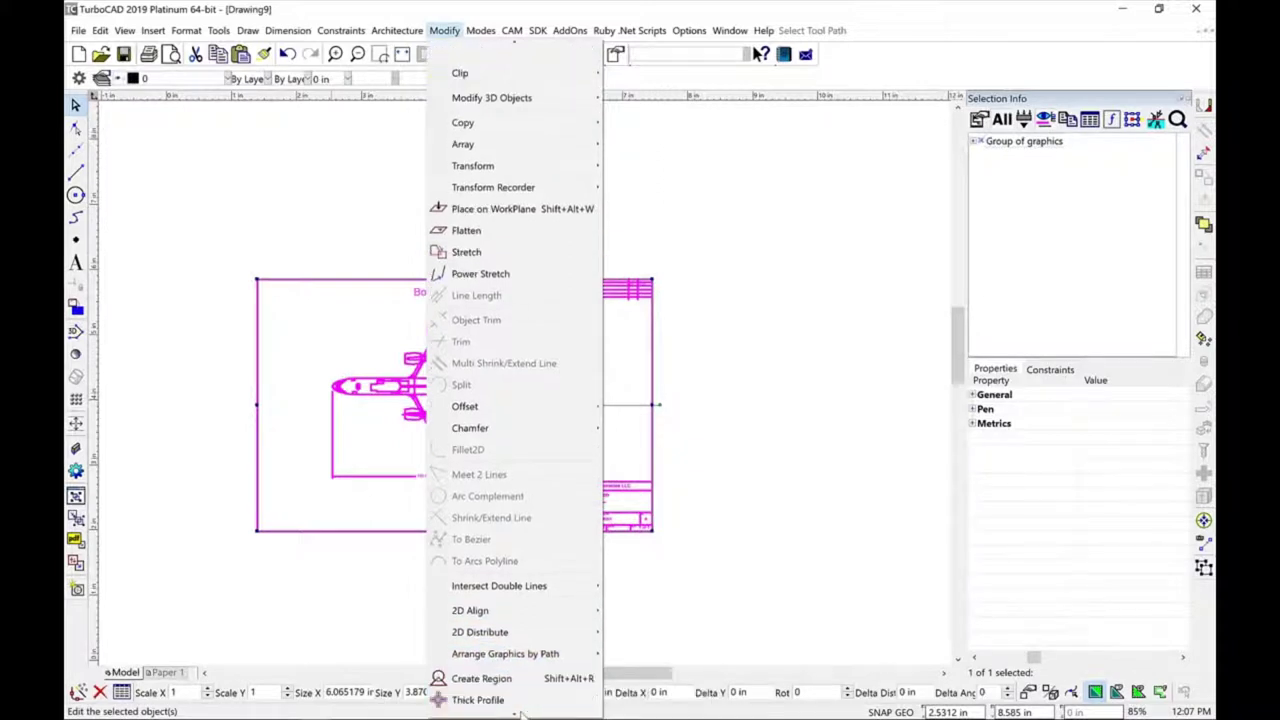
left_click(486, 655)
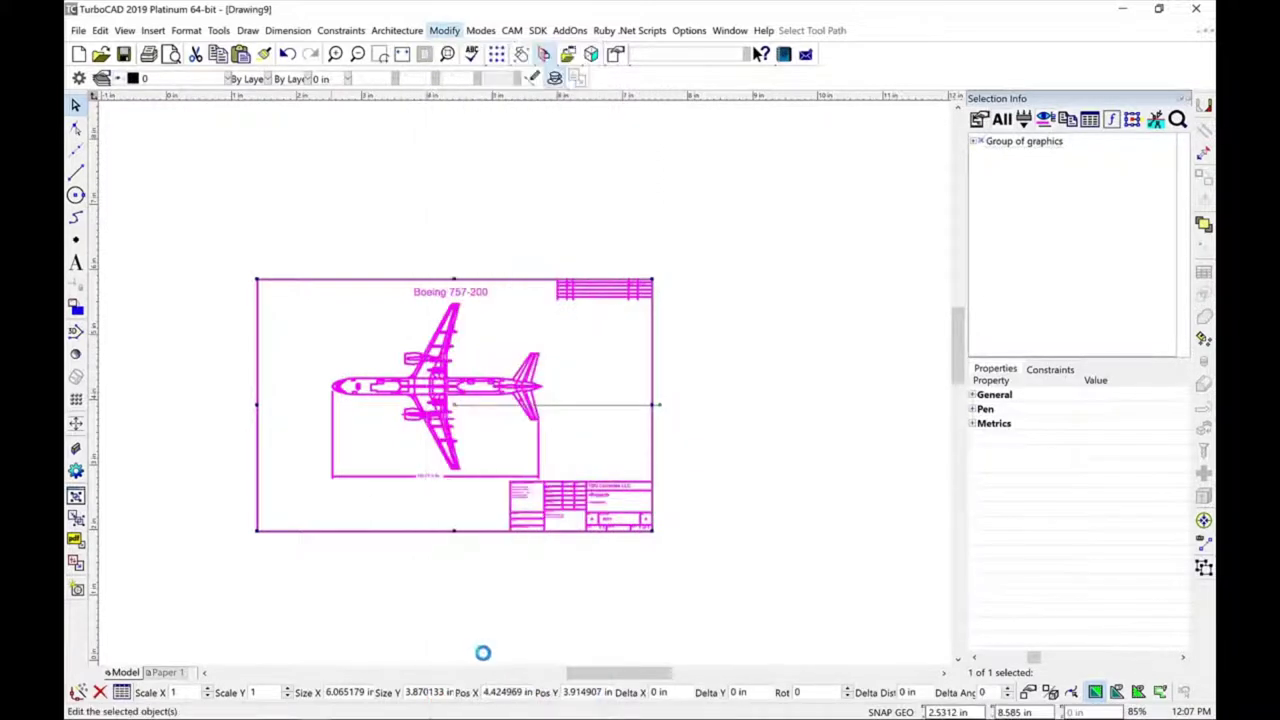
left_click(719, 422)
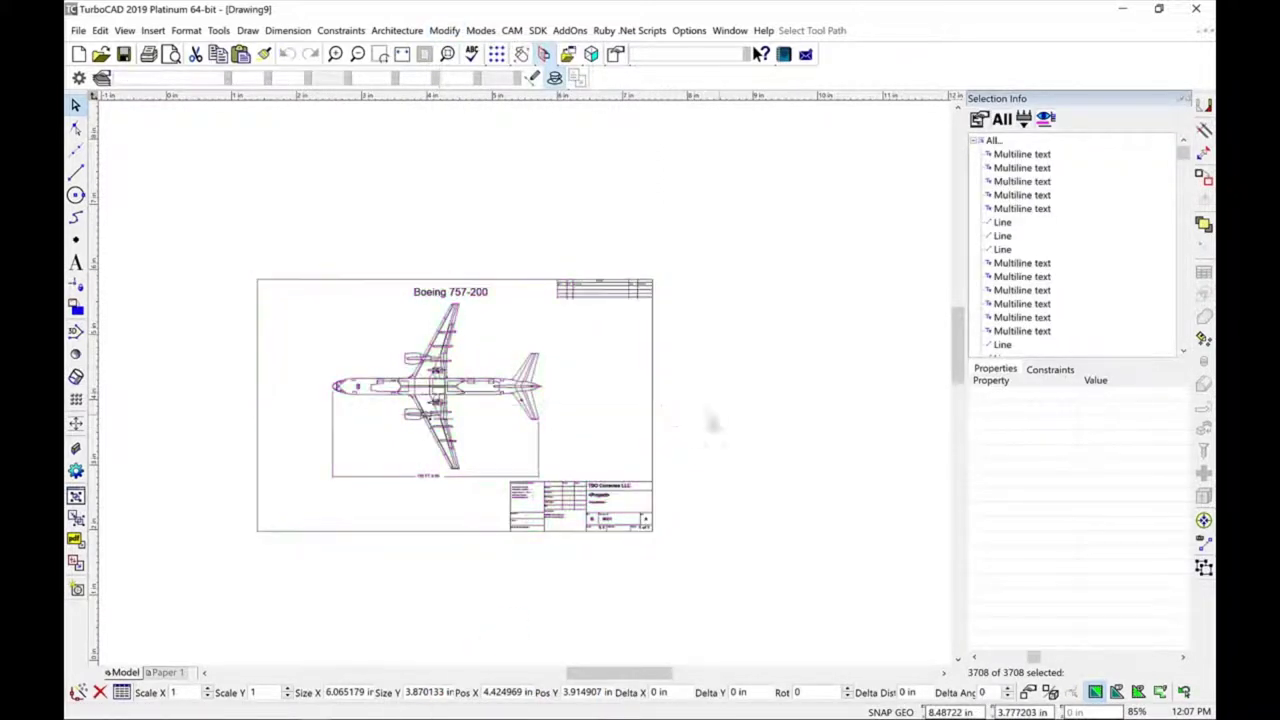
left_click(489, 400)
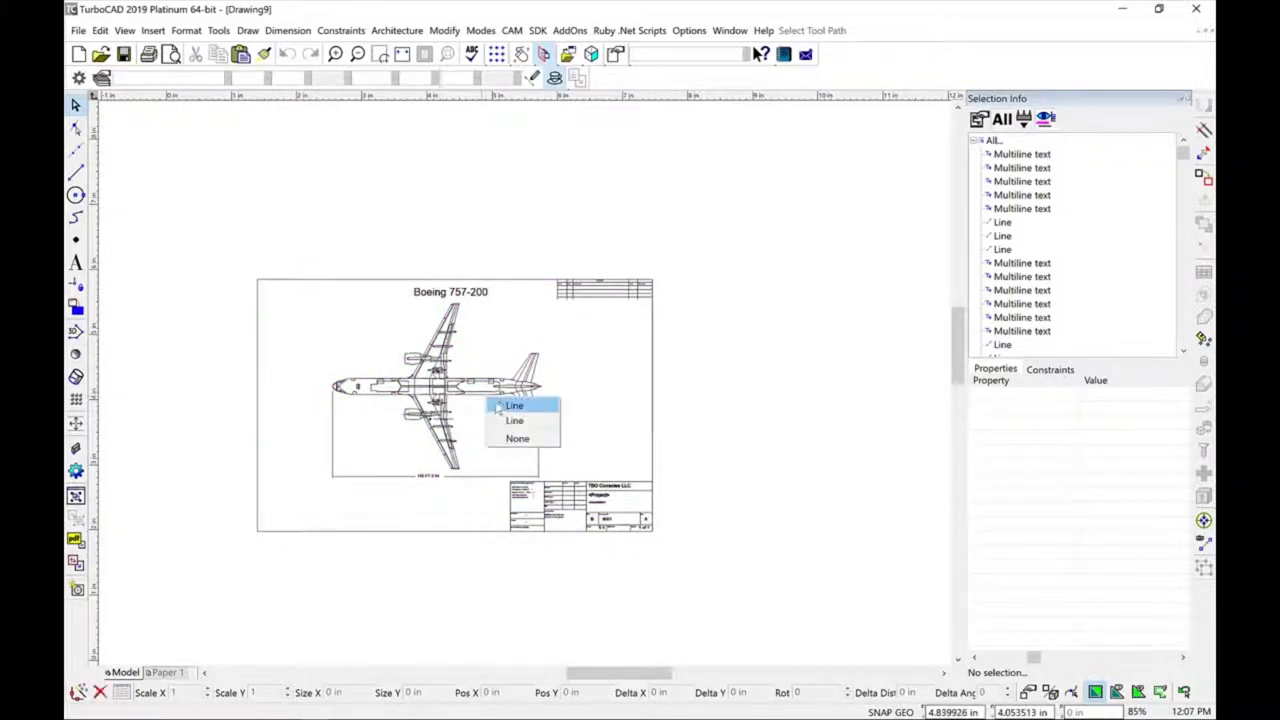
Step: Open the AutoCAD_WithUnderlay DWG drawing that carries the Boeing 757 PDF underlay
left_click(510, 406)
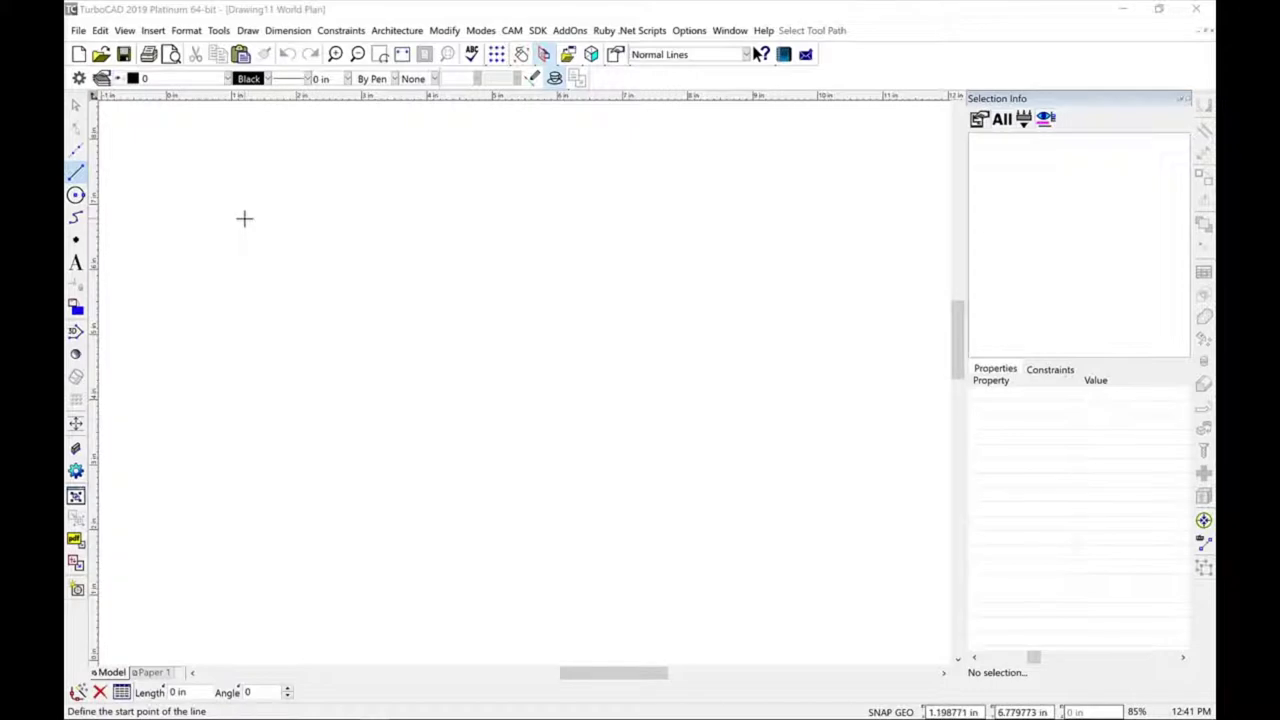
left_click(78, 31)
left_click(110, 72)
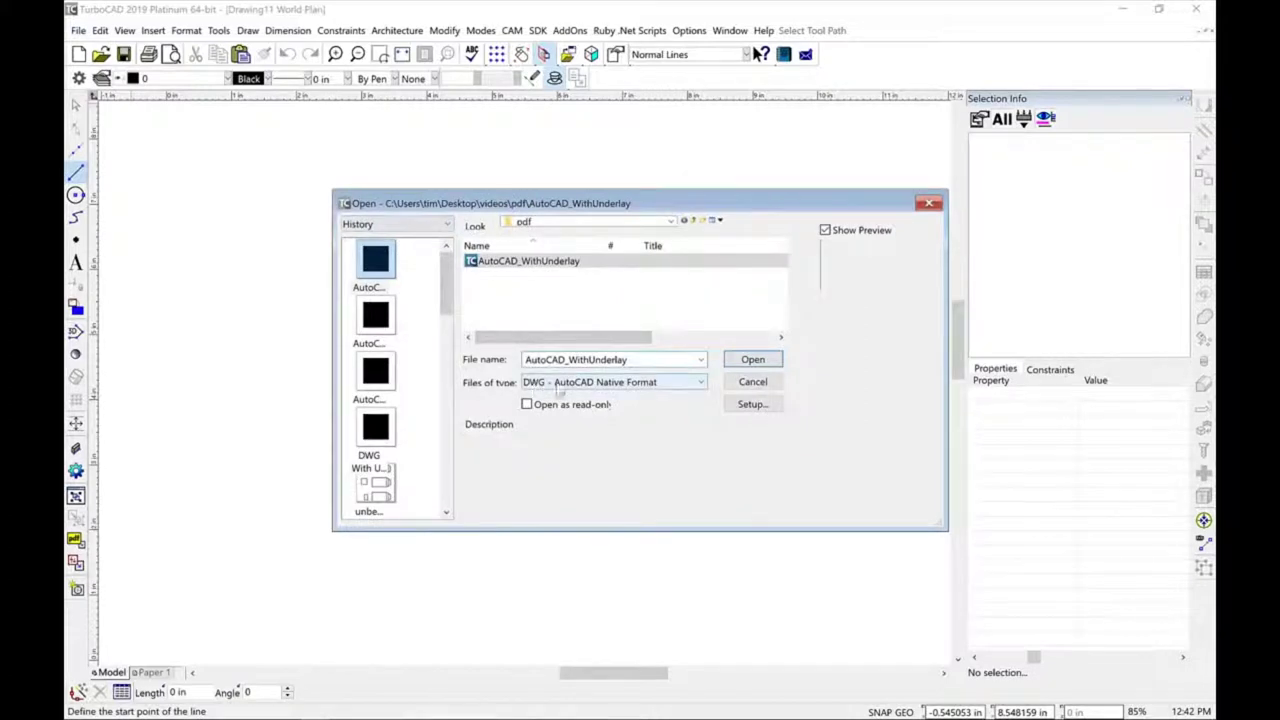
left_click(508, 262)
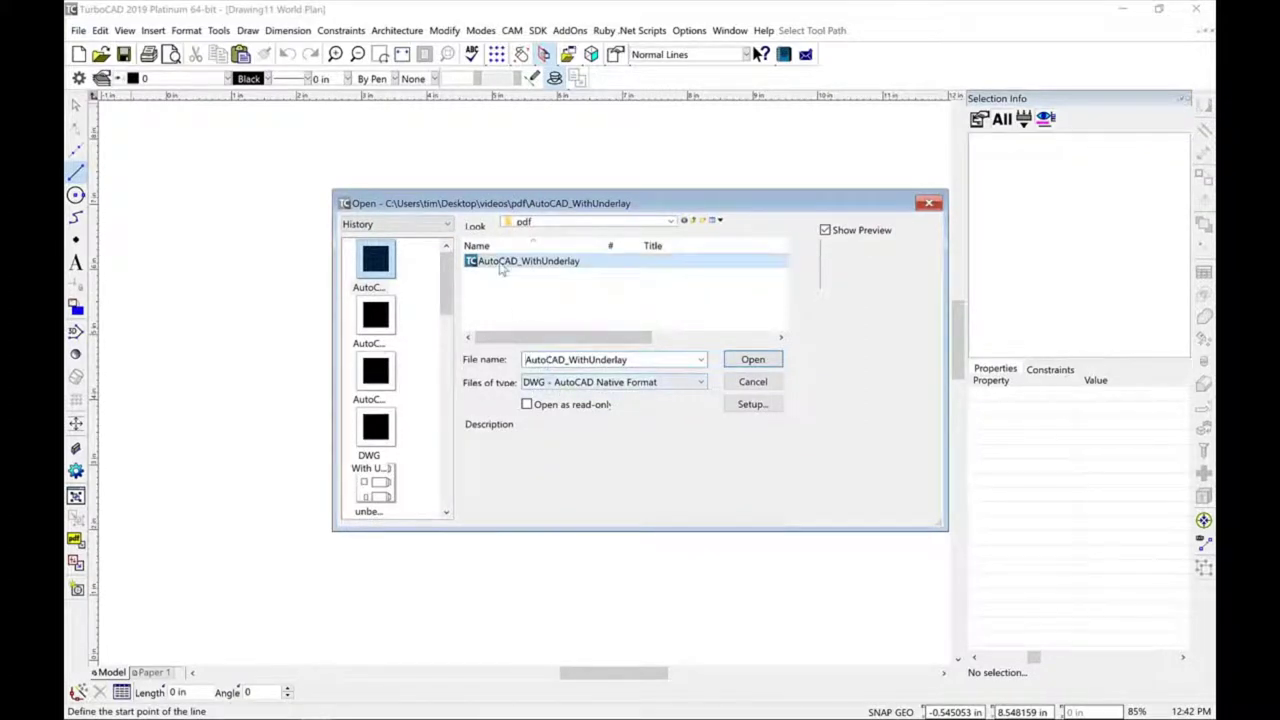
left_click(755, 360)
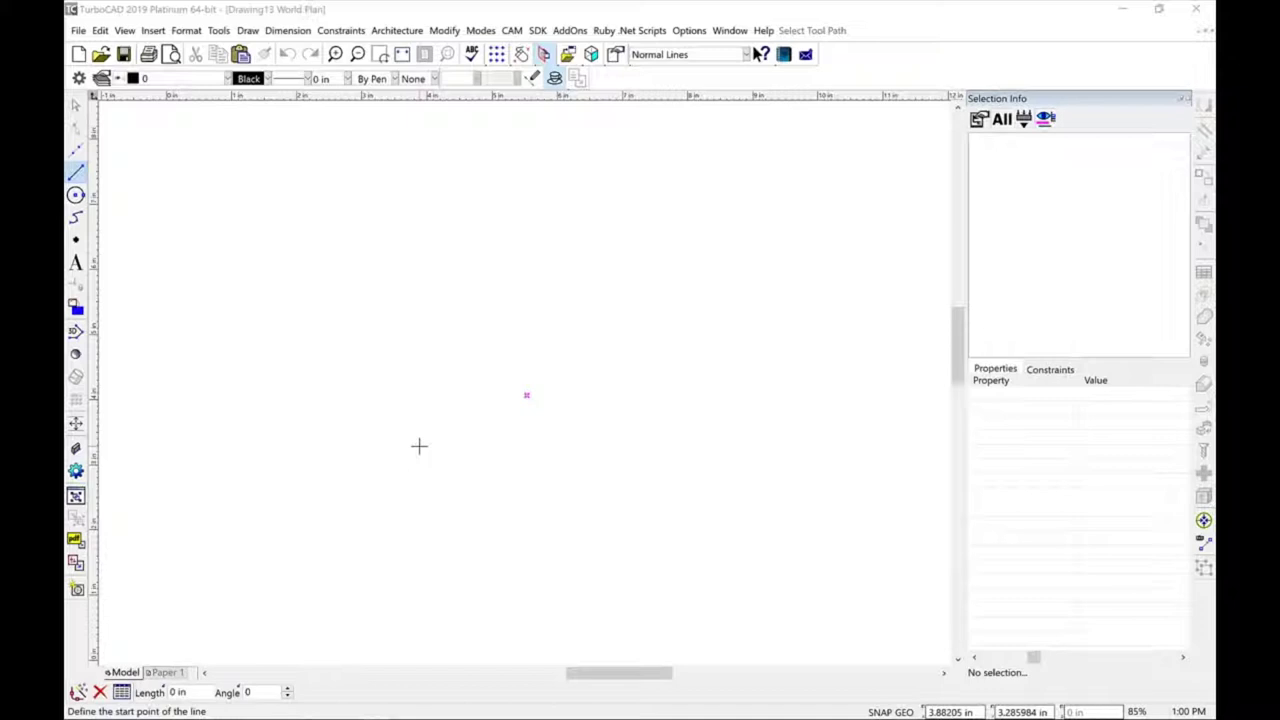
Step: In File Explorer, change Yellowstone Map.ai's extension to .pdf, then bring TurboCAD back up
left_click(1126, 8)
left_click(311, 241)
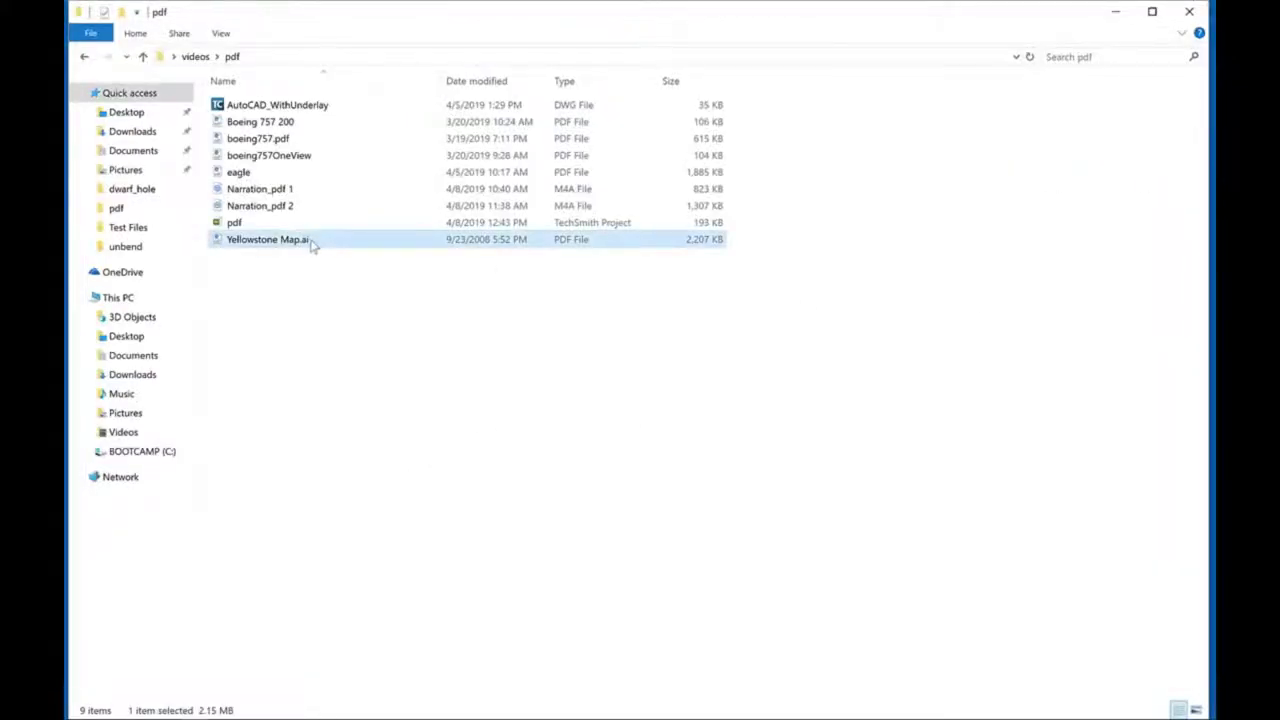
left_click(314, 239)
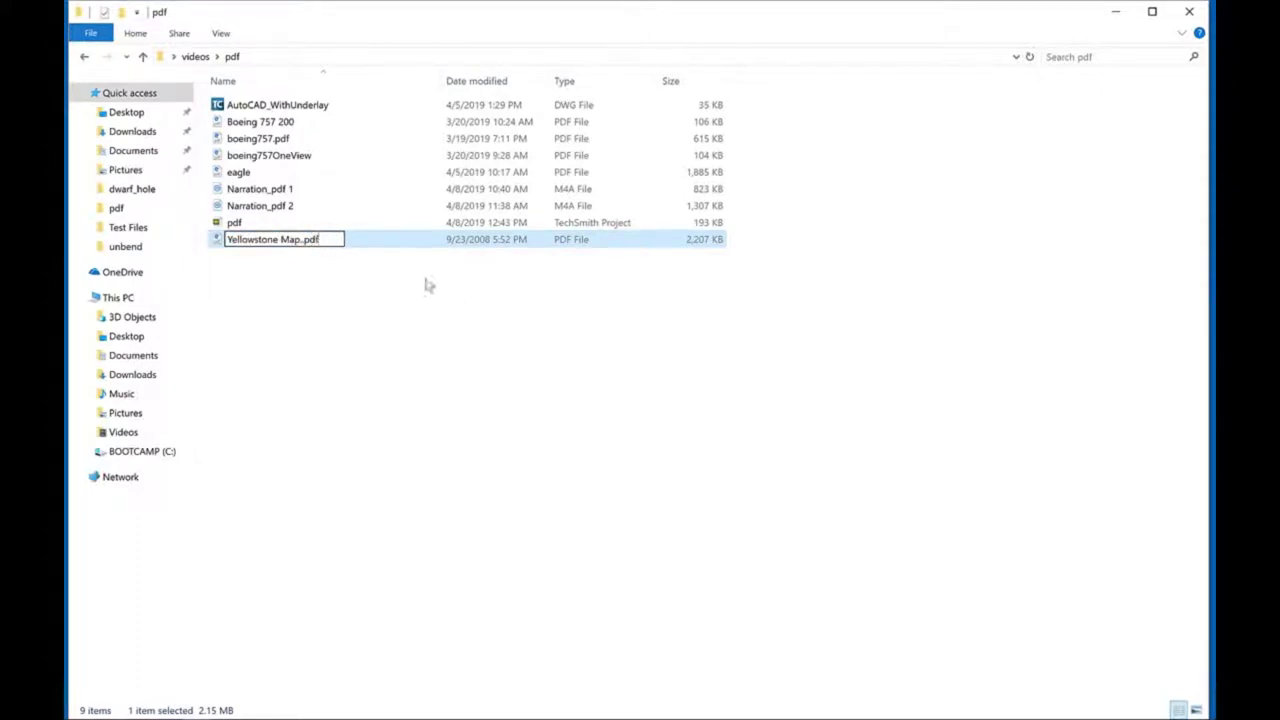
key("Return")
mouse_move(400, 716)
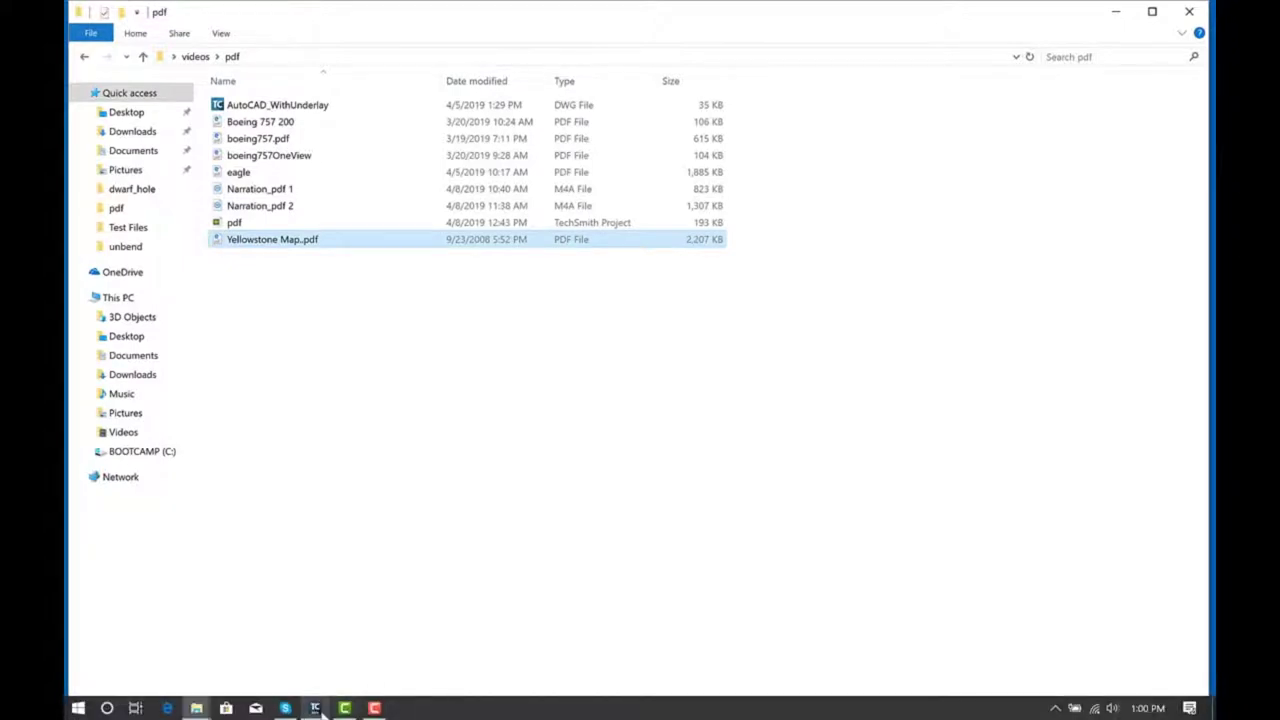
left_click(315, 708)
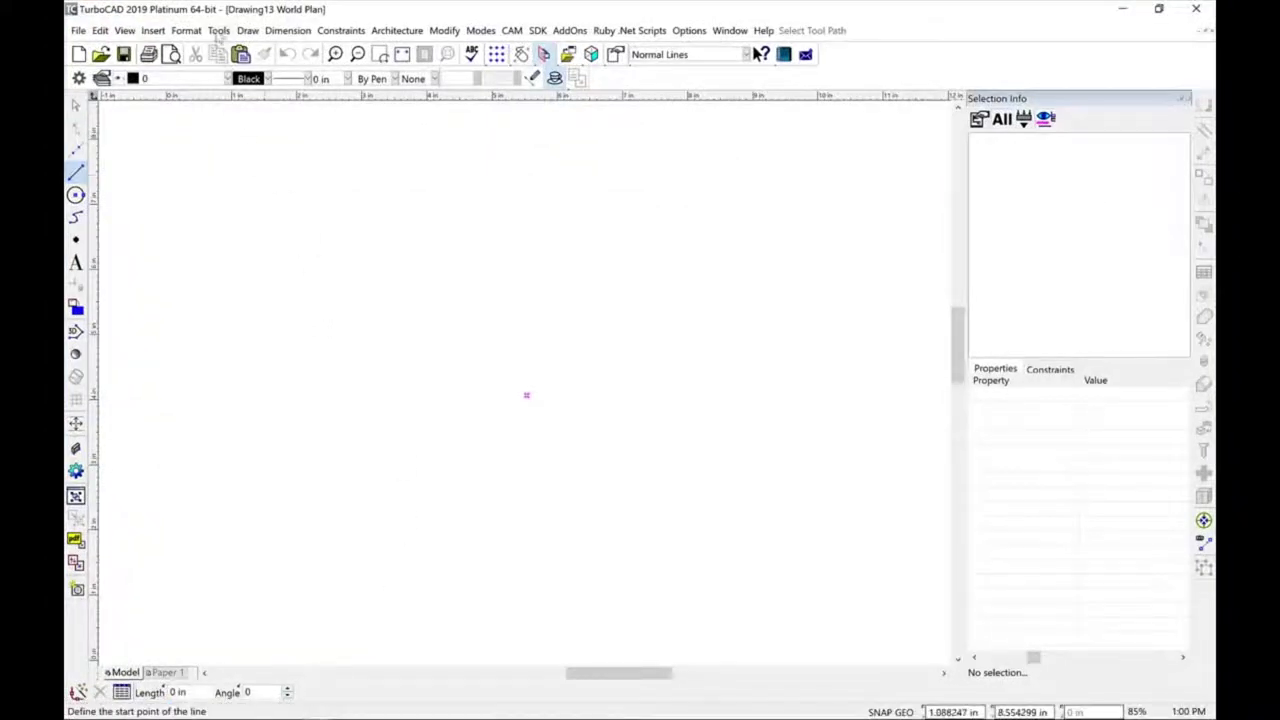
Step: Import sheet 1 of Yellowstone Map..pdf as vector graphics and place it on the drawing
left_click(218, 31)
mouse_move(440, 161)
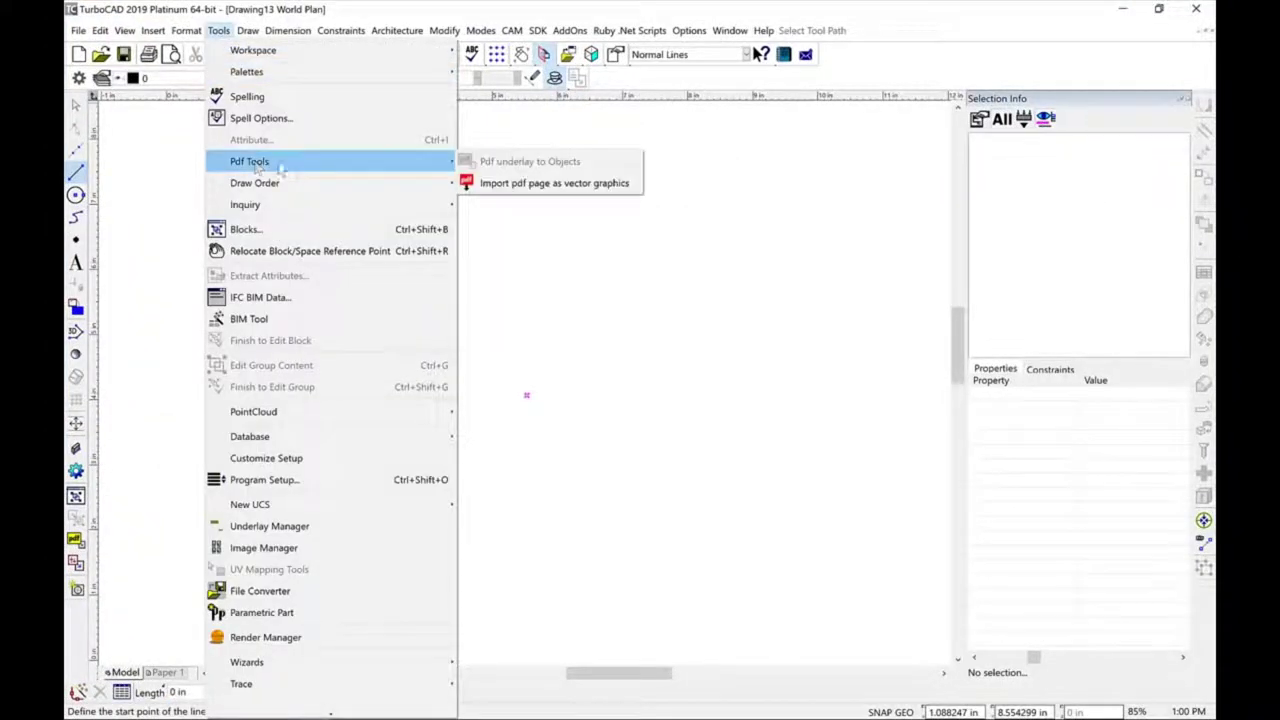
left_click(527, 185)
left_click(557, 331)
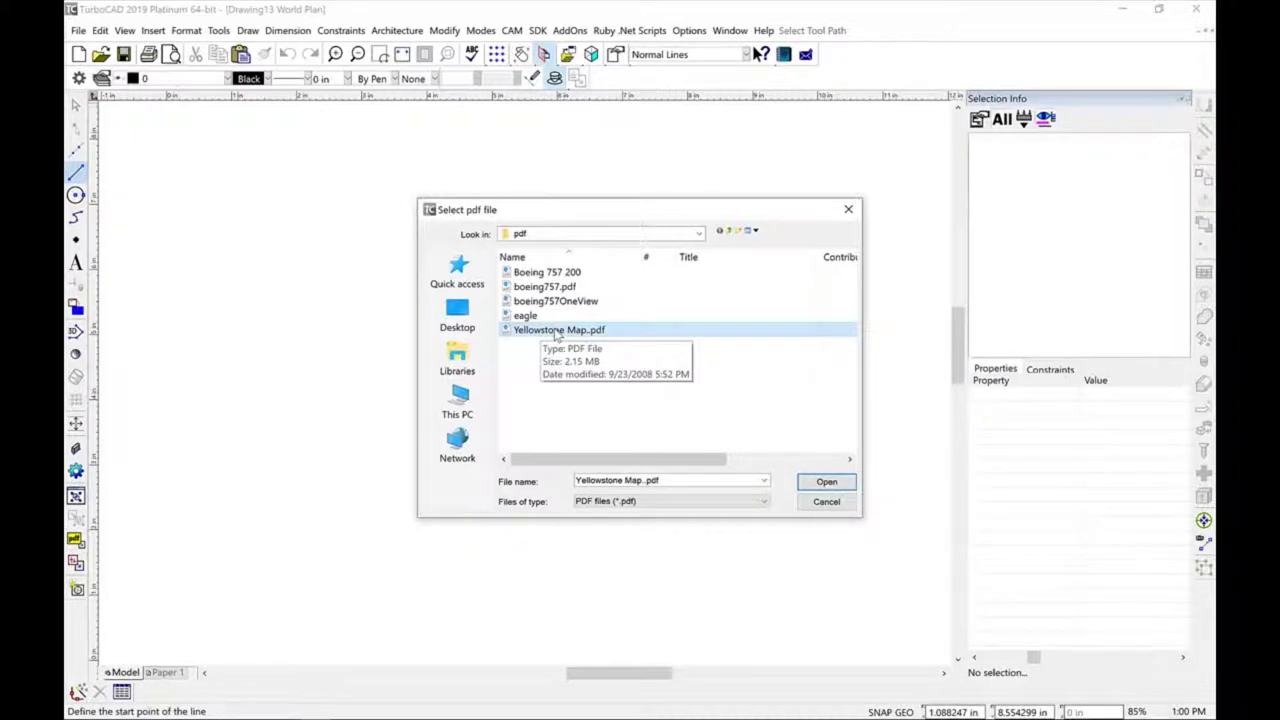
left_click(826, 482)
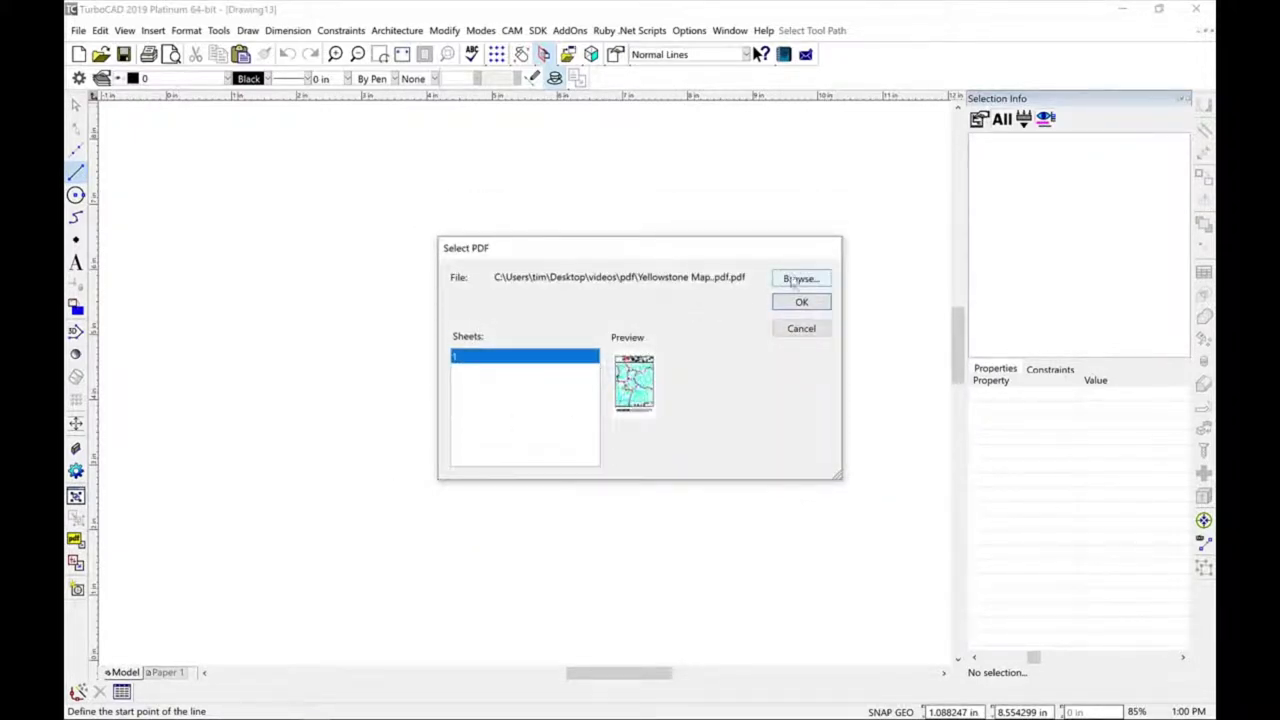
left_click(802, 304)
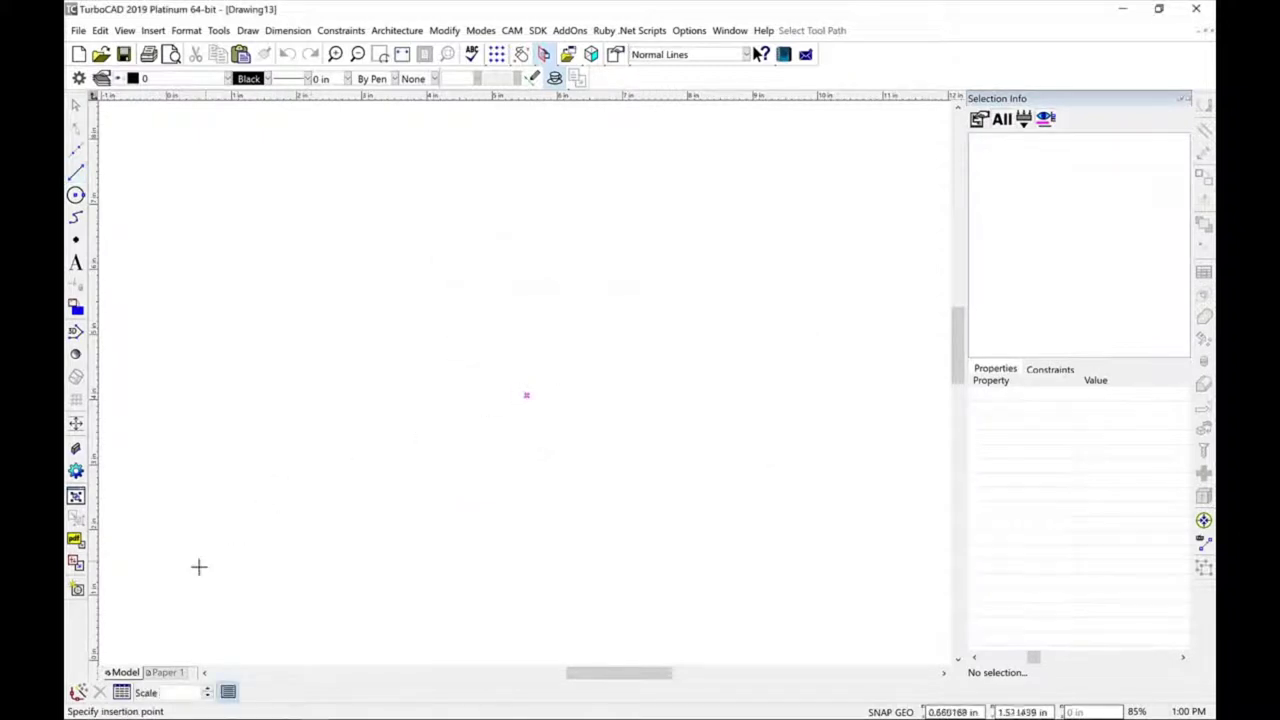
left_click(196, 572)
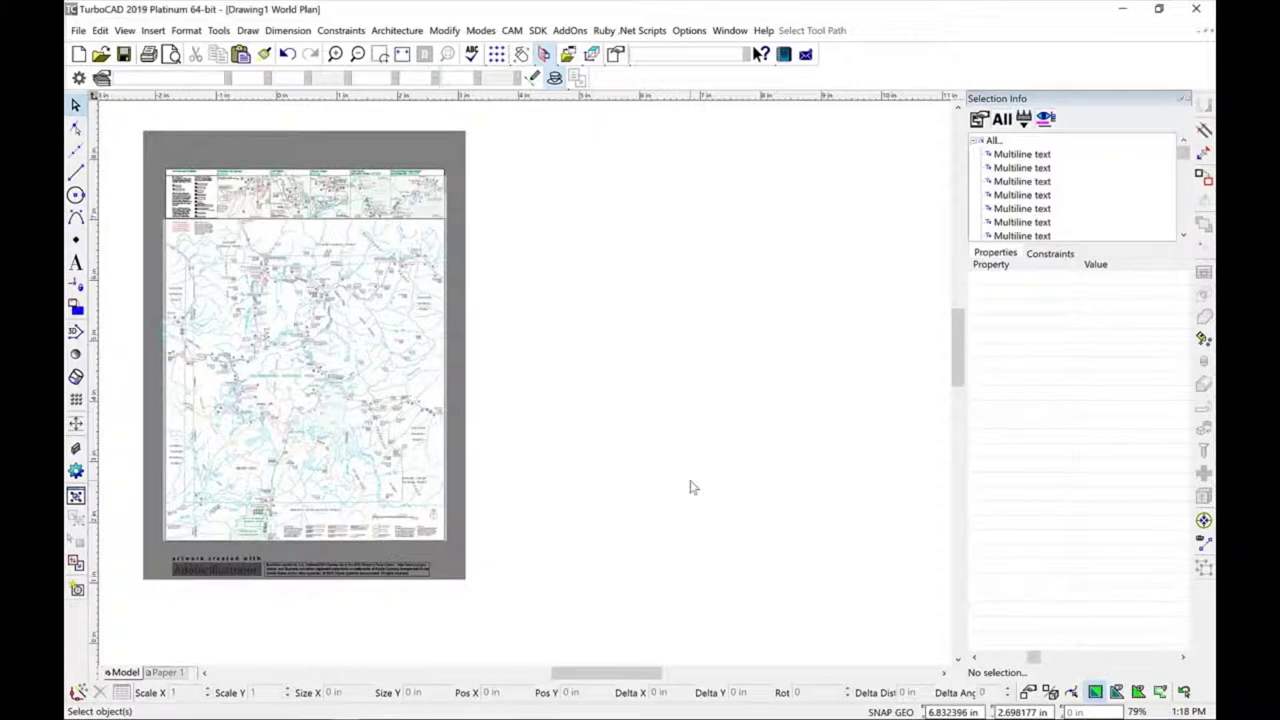
Step: Zoom into the map's upper-left panels and list the overlapping Spline/Polyline objects at one spot
left_click(163, 163)
left_click(328, 334)
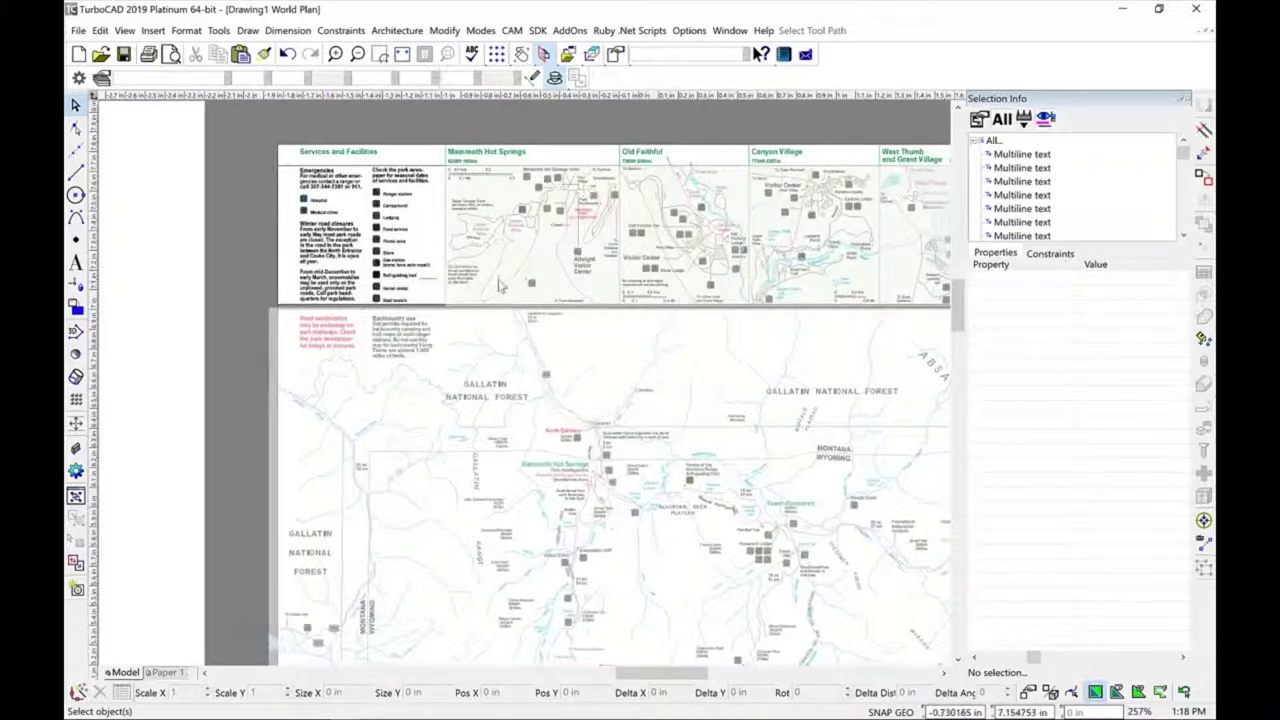
right_click(496, 280)
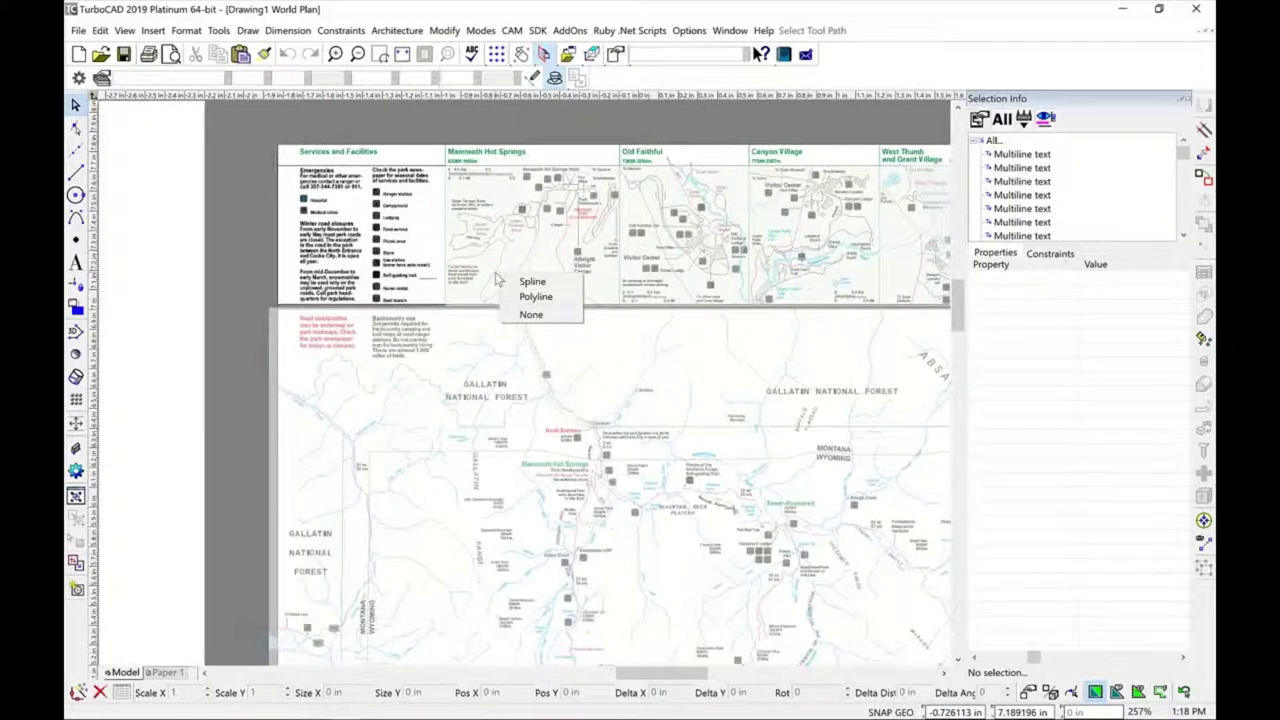